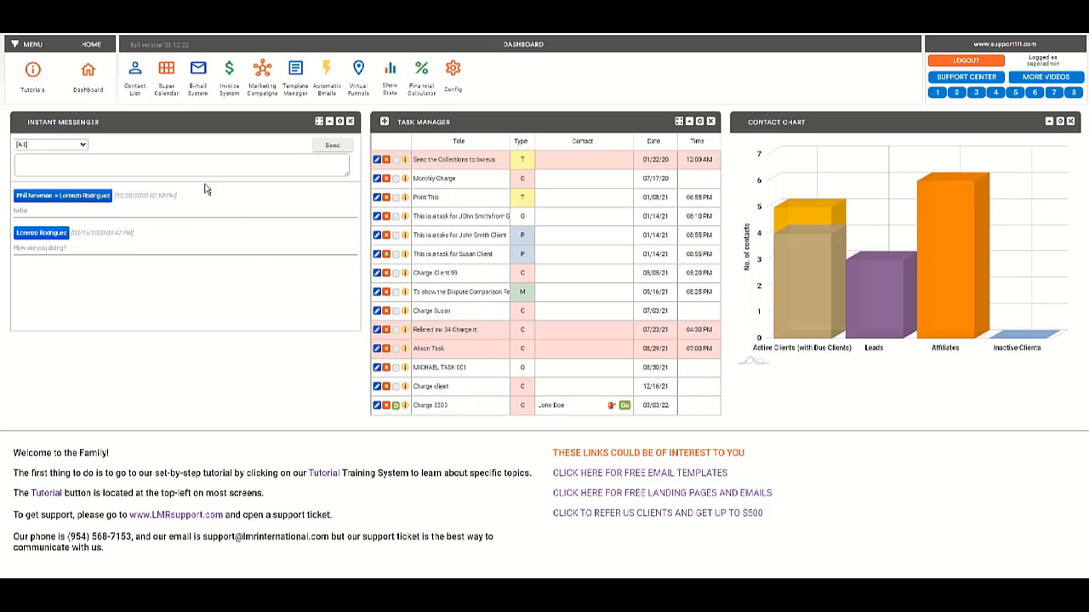
# Open the Contacts list from the dashboard toolbar.
pyautogui.click(134, 94)
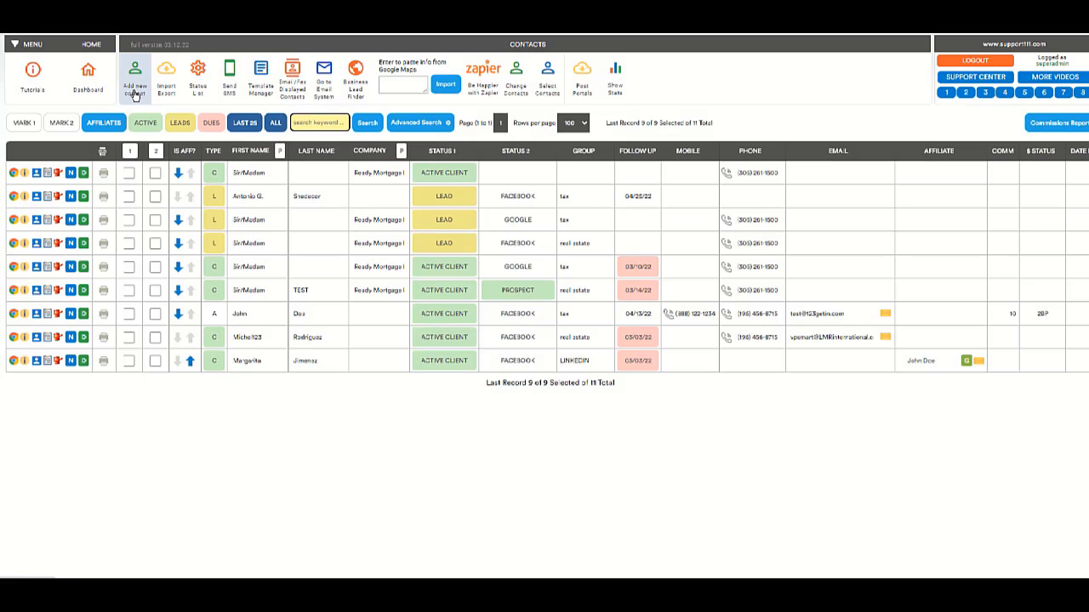
# Add a new contact autofilled from the client's saved entry, plus Social Security number and birth date.
pyautogui.click(133, 94)
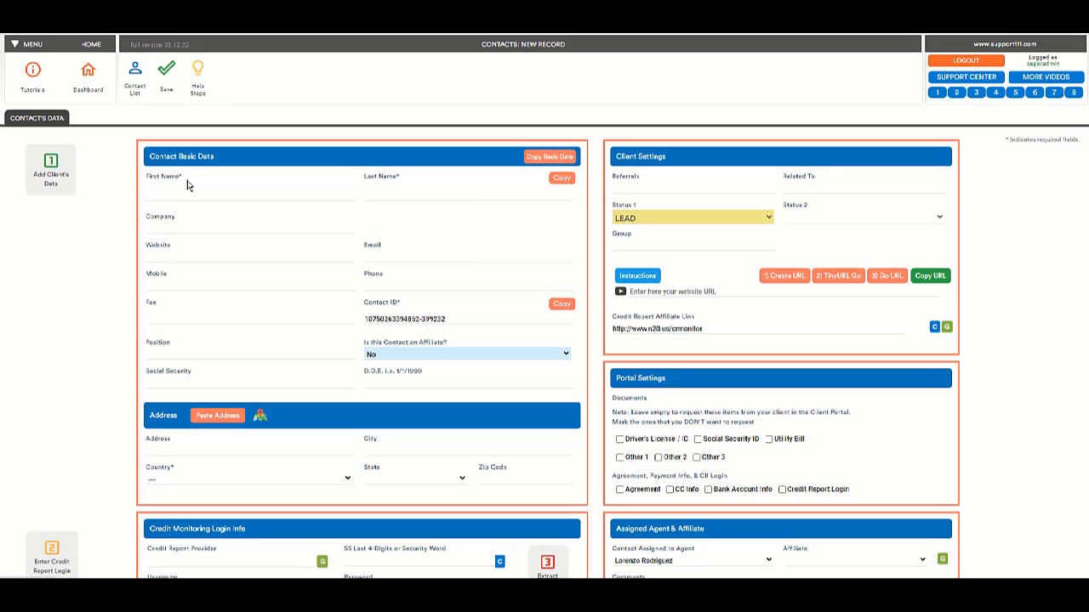
pyautogui.click(184, 193)
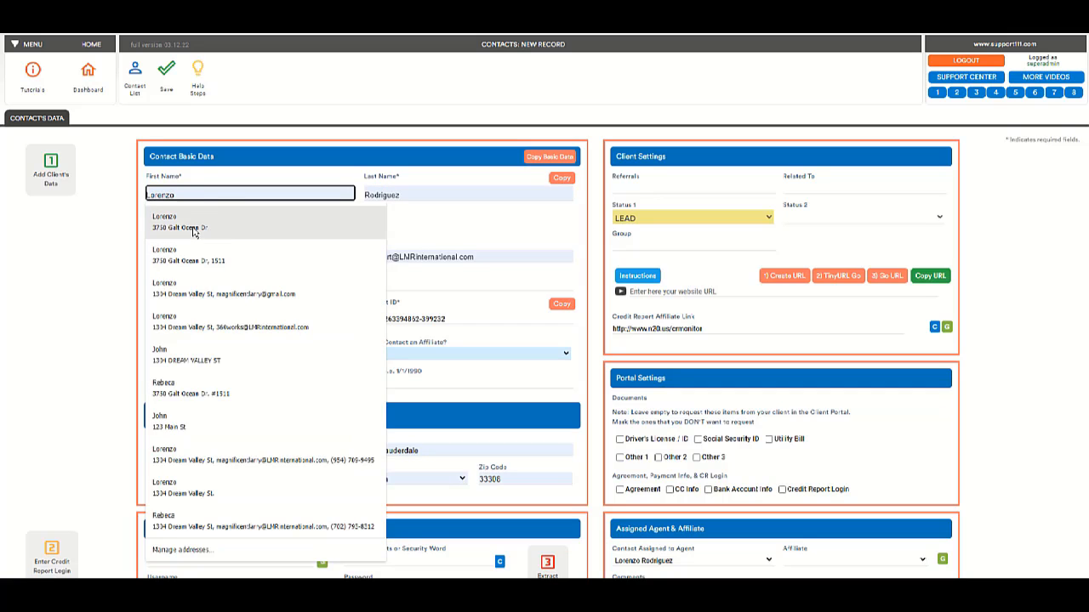
pyautogui.click(194, 232)
pyautogui.click(170, 384)
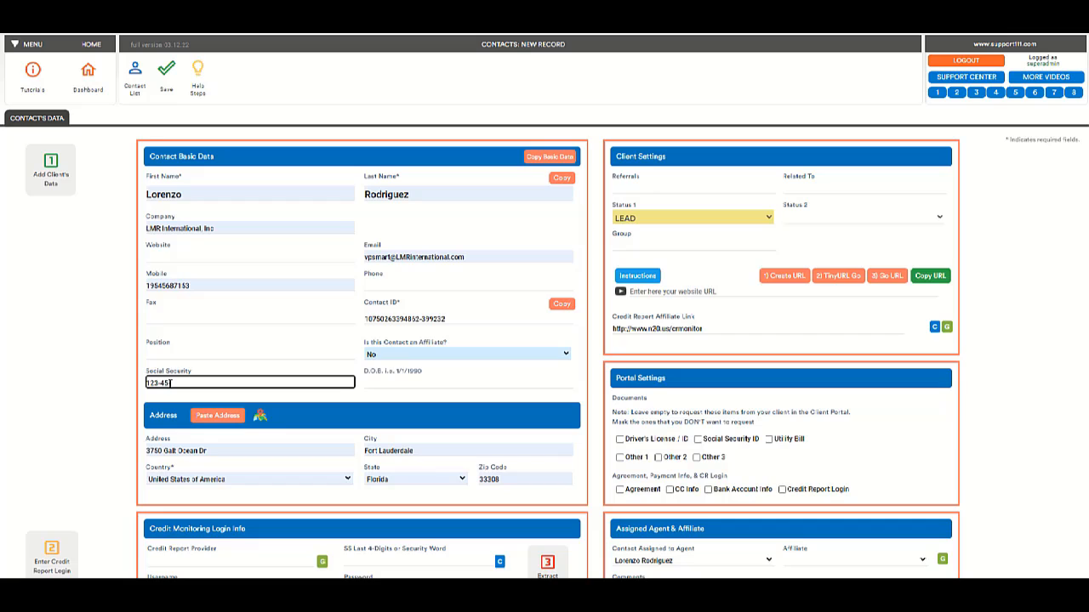
pyautogui.click(404, 383)
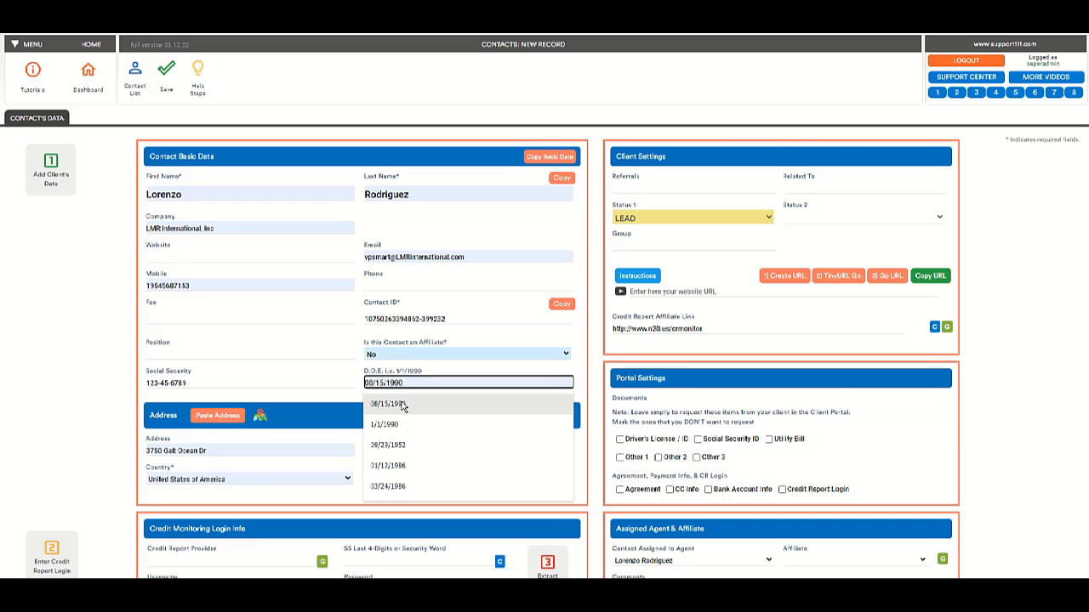
pyautogui.click(402, 406)
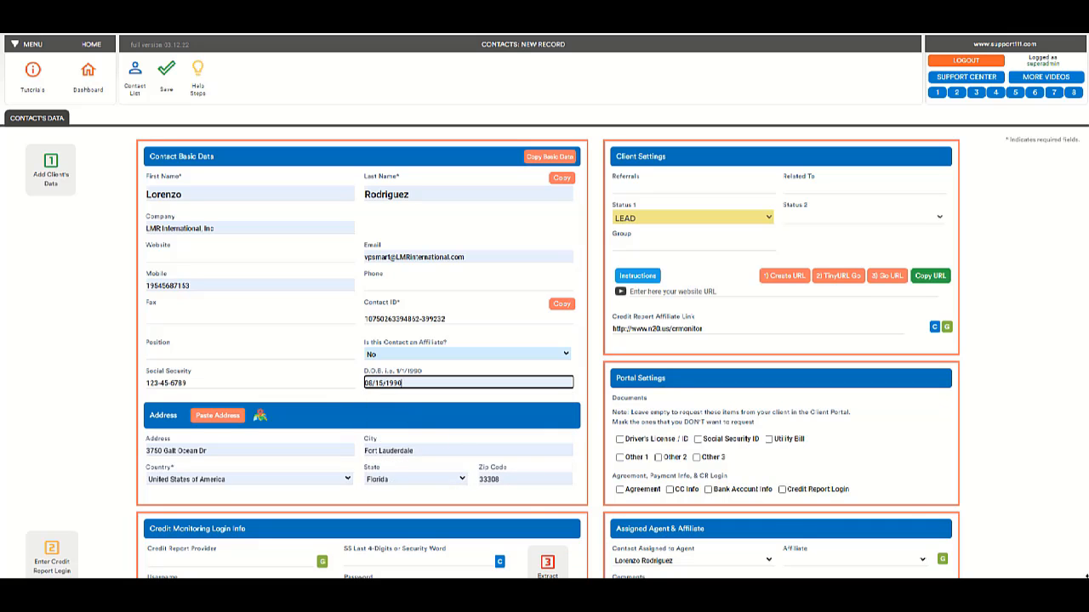
pyautogui.scroll(-3, 440, 514)
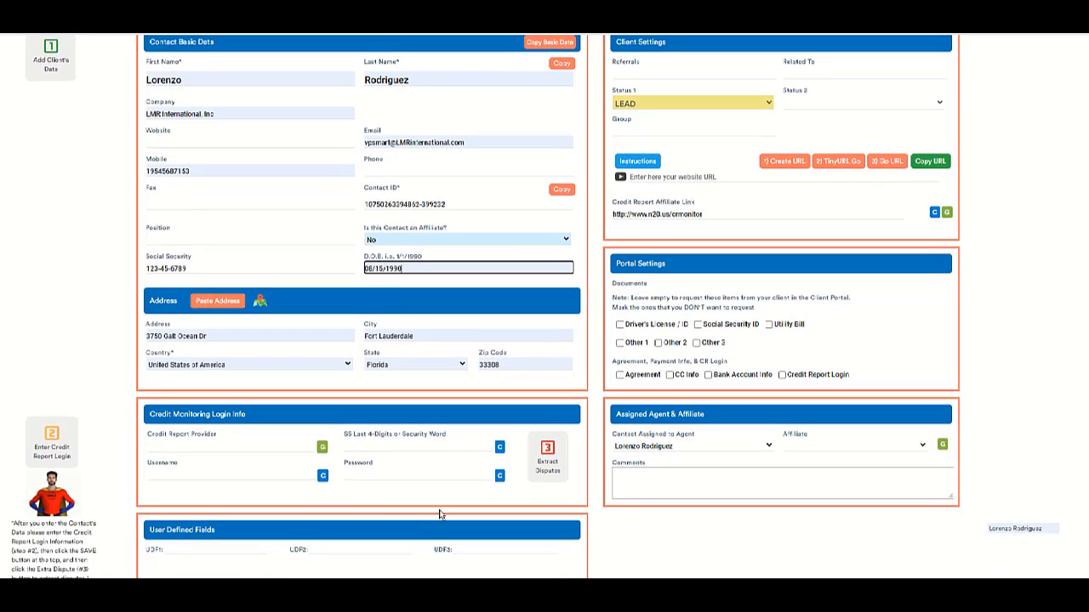
pyautogui.click(168, 449)
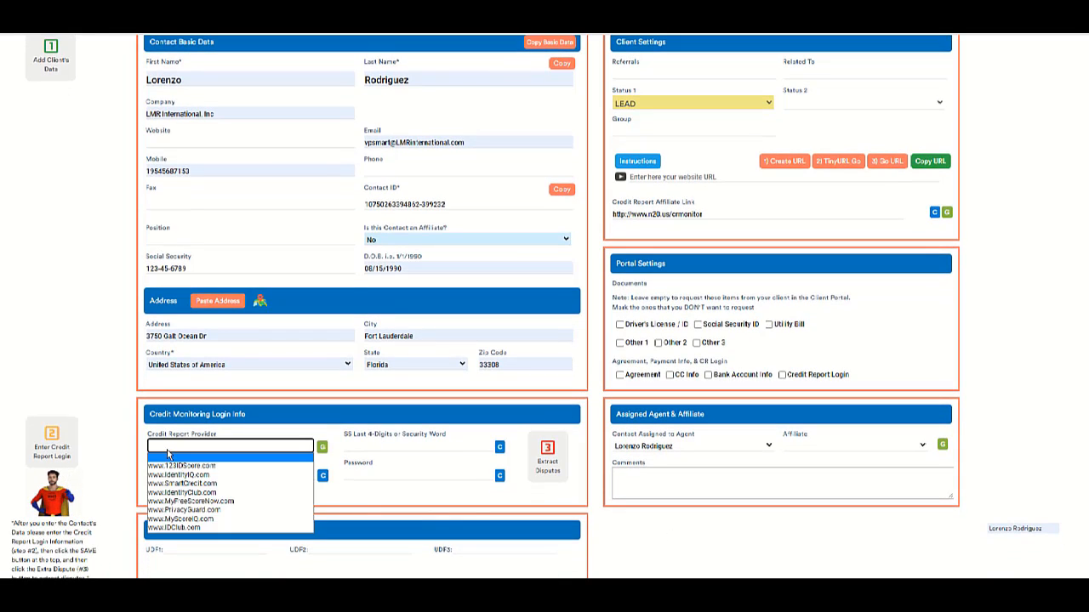
pyautogui.click(198, 503)
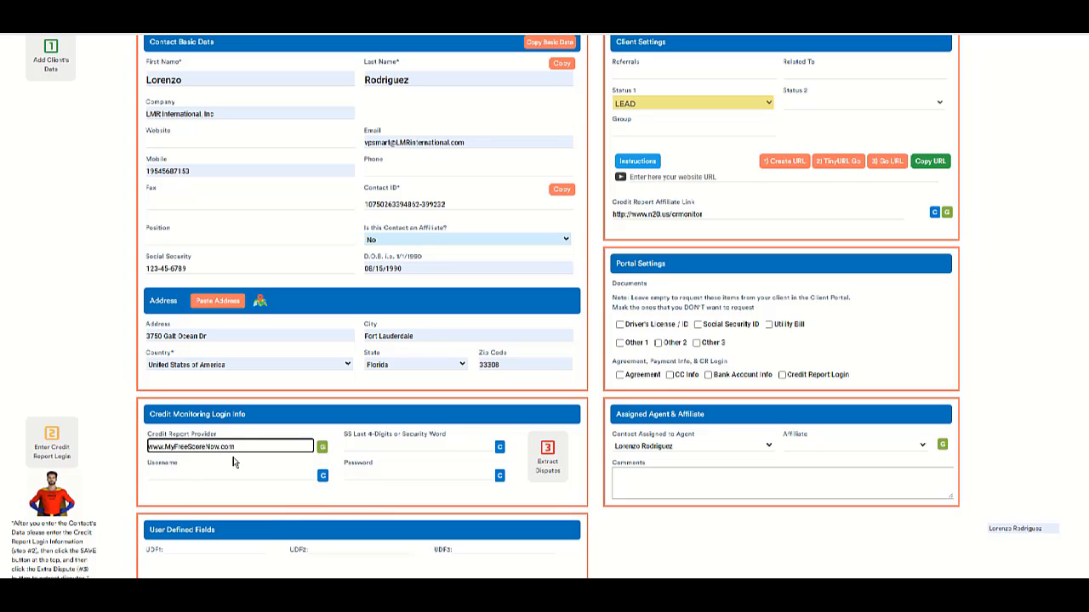
pyautogui.click(376, 446)
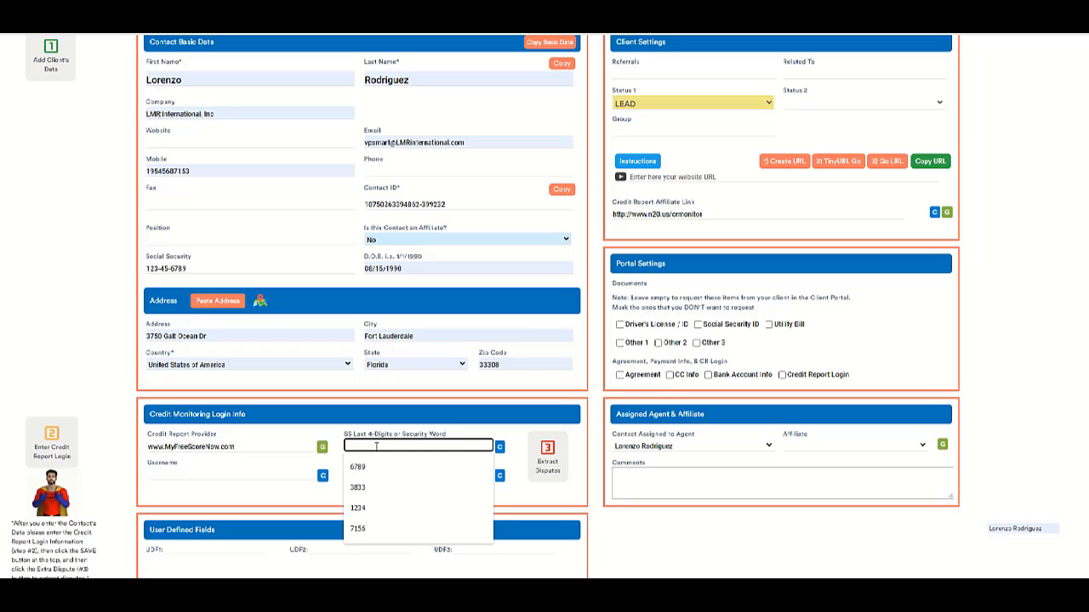
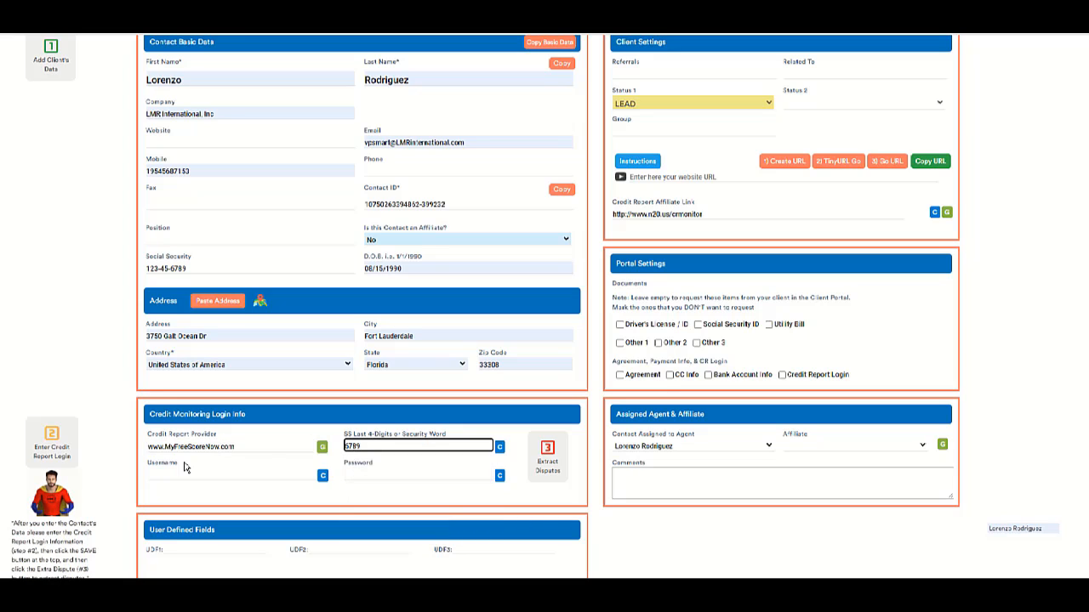
# Fill in the saved report username and password, then extract the client's disputes.
pyautogui.click(175, 473)
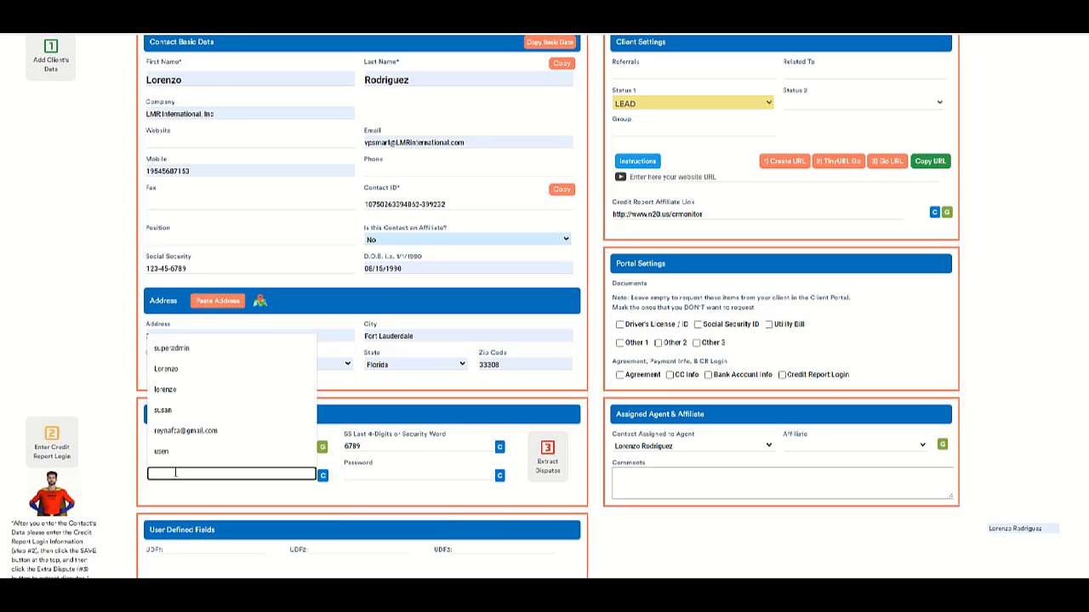
pyautogui.click(173, 372)
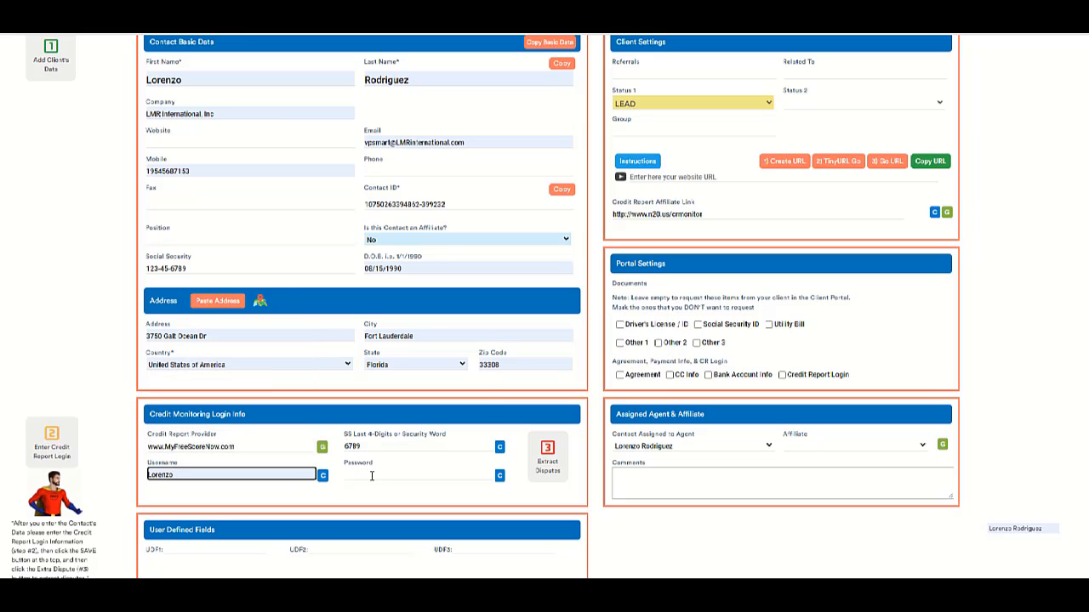
pyautogui.click(371, 474)
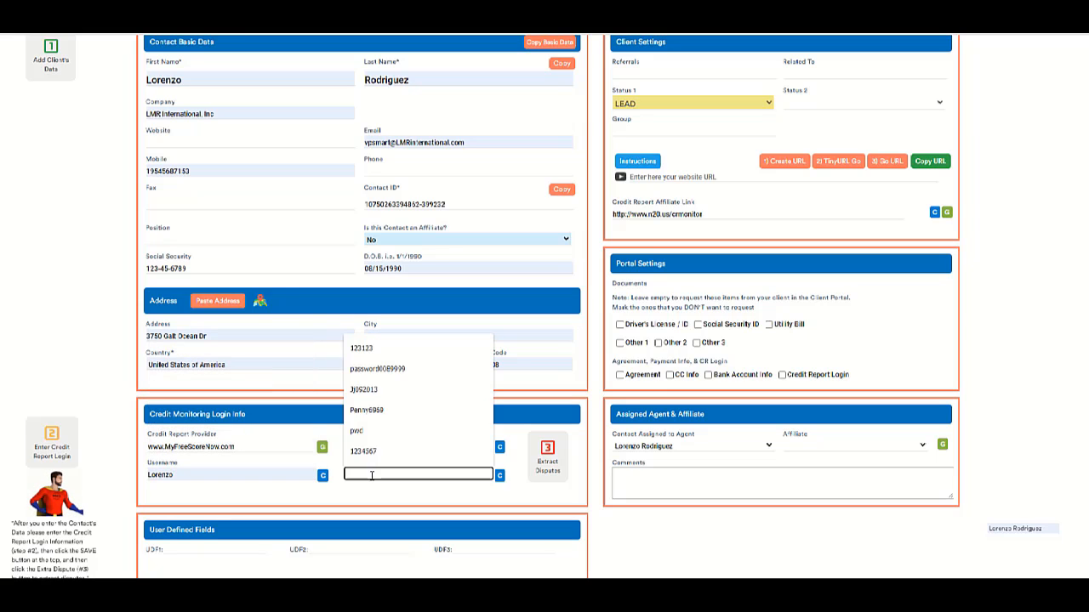
pyautogui.click(377, 352)
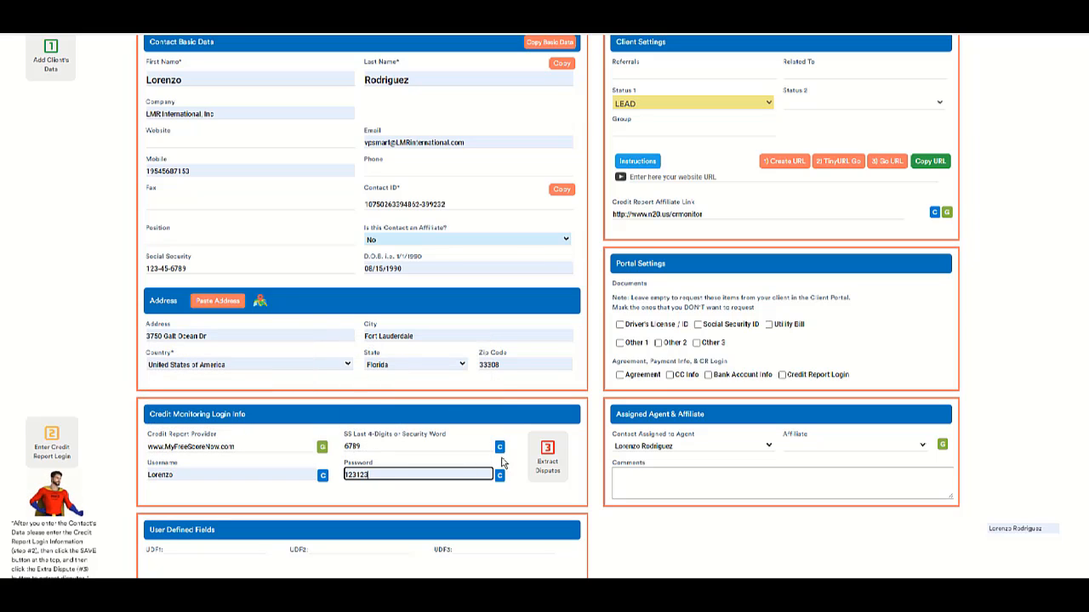
pyautogui.click(547, 463)
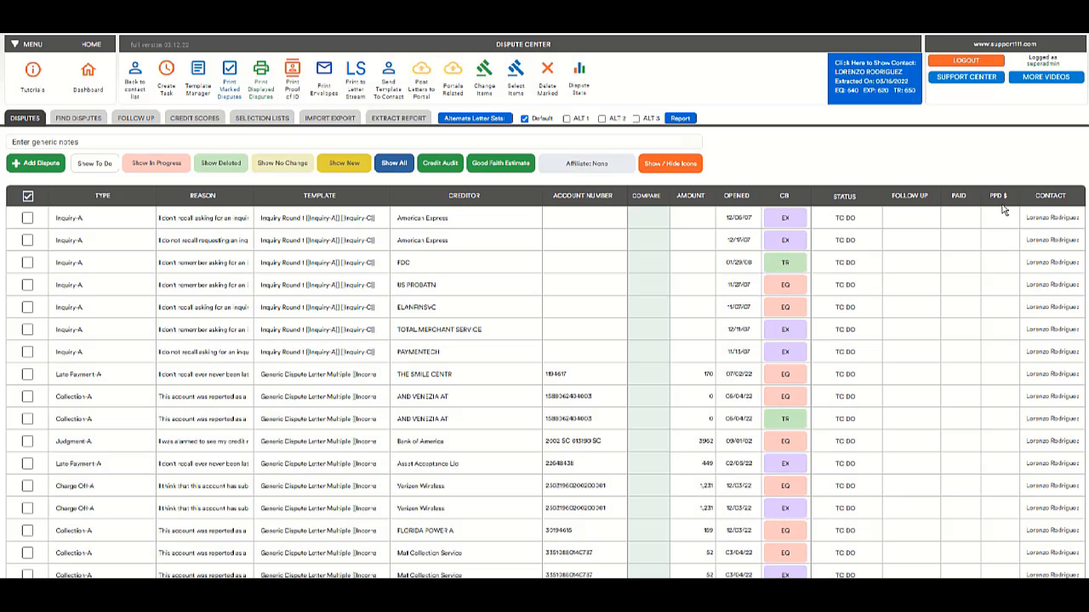
# Scroll through the 41 extracted TO DO disputes in the Dispute Center and back up.
pyautogui.scroll(-5, 986, 459)
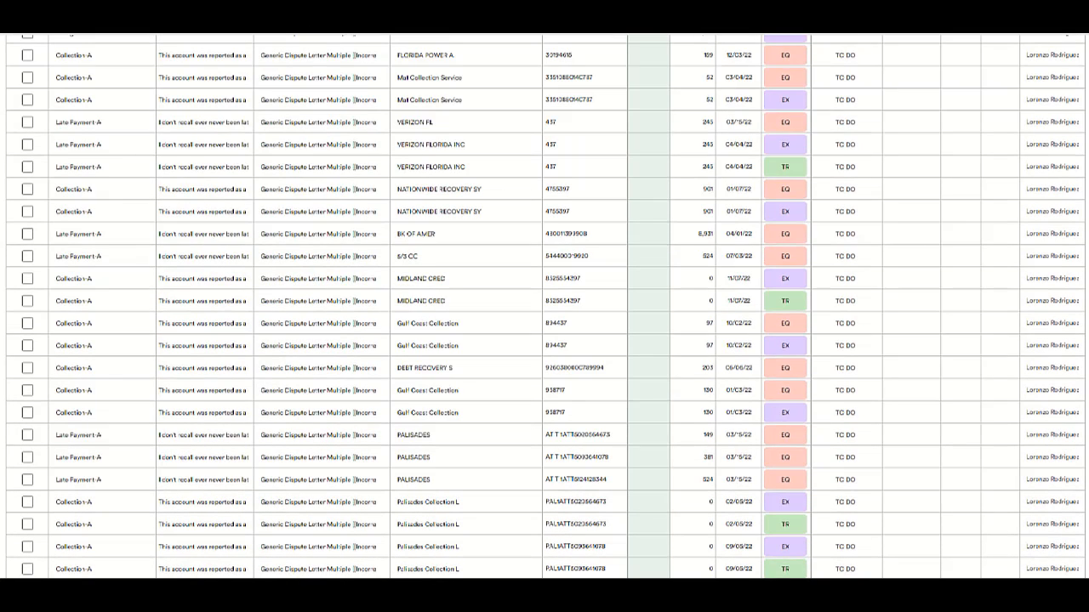
pyautogui.scroll(-2, 492, 561)
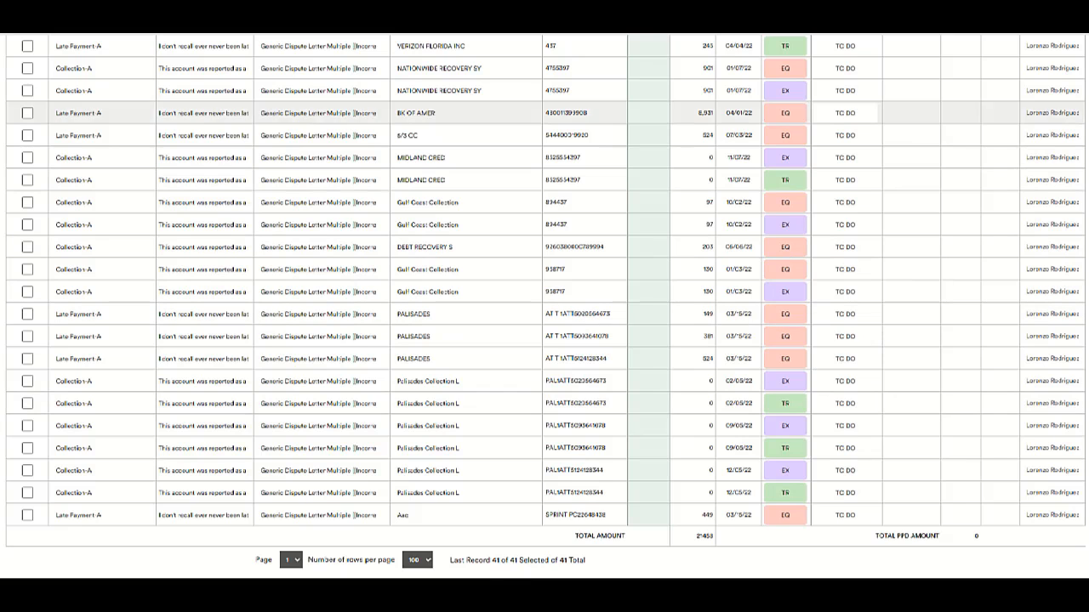
pyautogui.scroll(8, 810, 362)
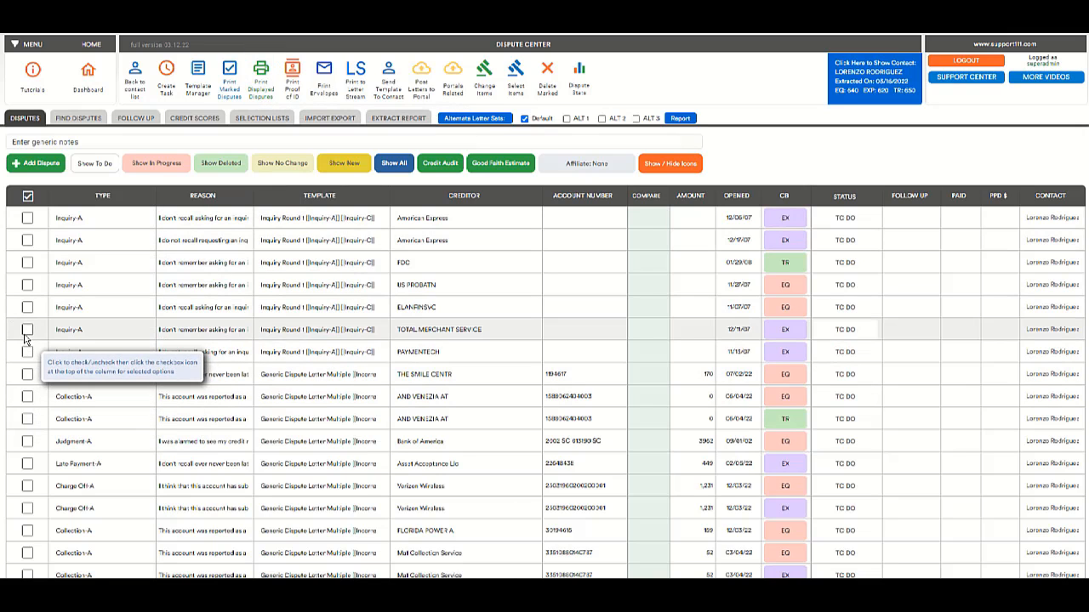
# Mark the TOTAL MERCHANT SERVICE, PAYMENTECH, two AND VENEZIA AT and Verizon Wireless disputes for printing.
pyautogui.click(28, 330)
pyautogui.click(27, 352)
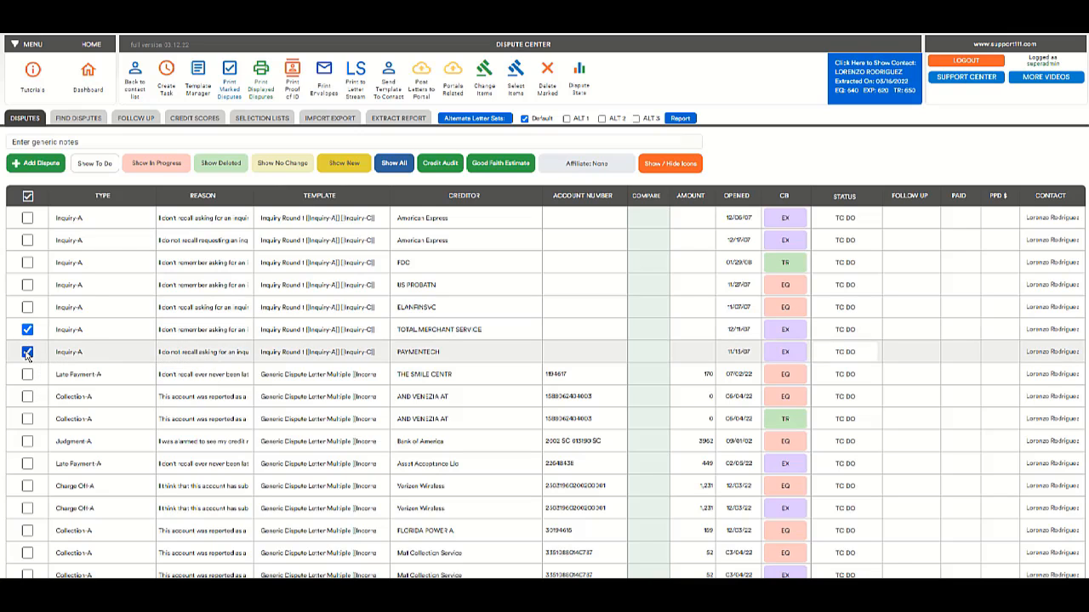
pyautogui.click(27, 396)
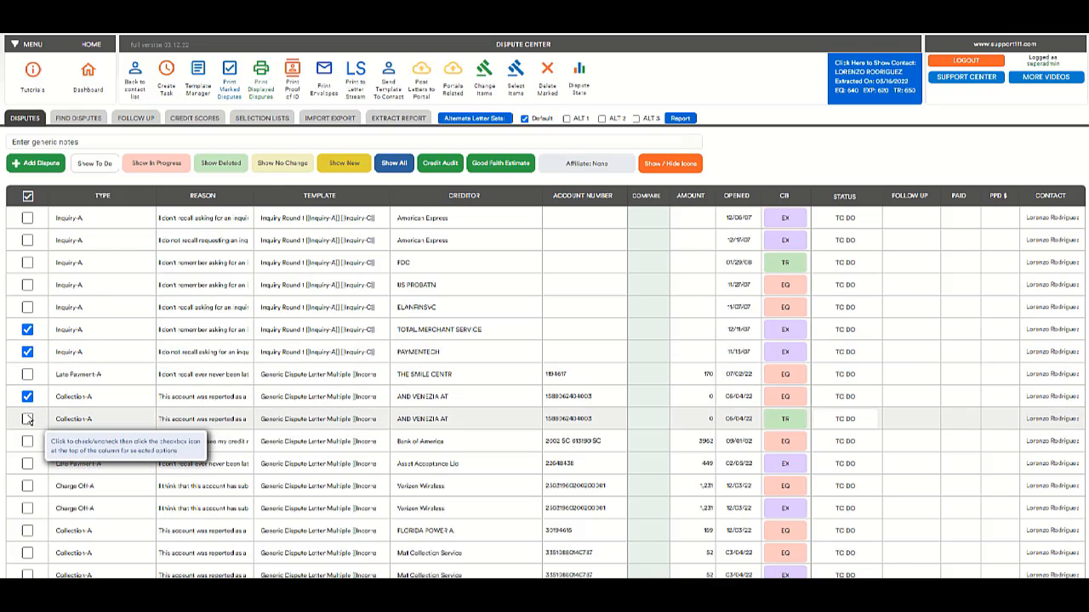
pyautogui.click(27, 419)
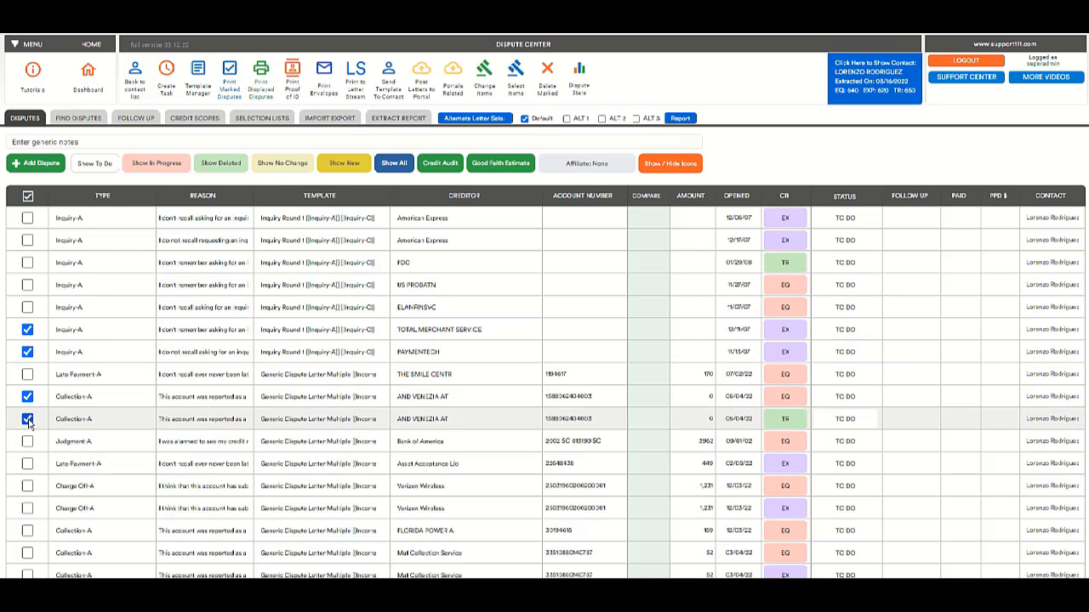
pyautogui.click(27, 486)
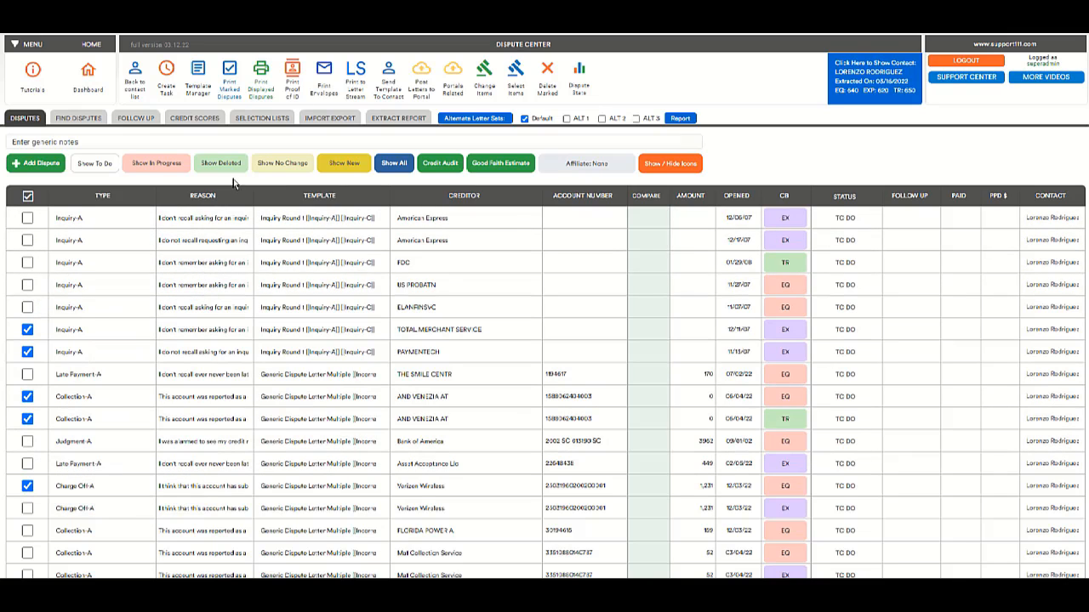
pyautogui.click(236, 88)
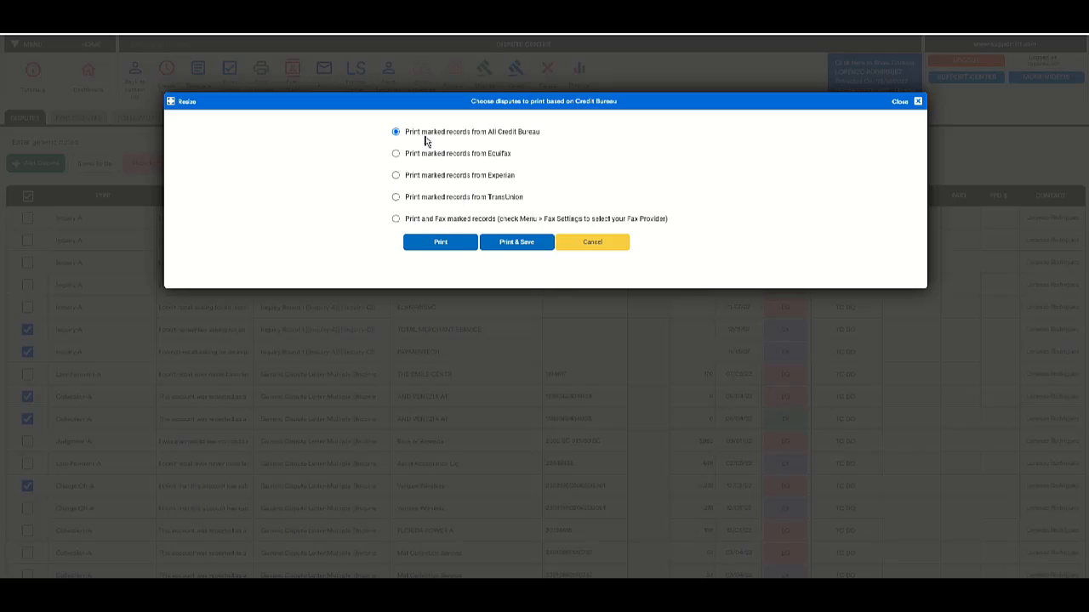
# Print the five marked disputes for all credit bureaus and view the generated letters.
pyautogui.click(440, 243)
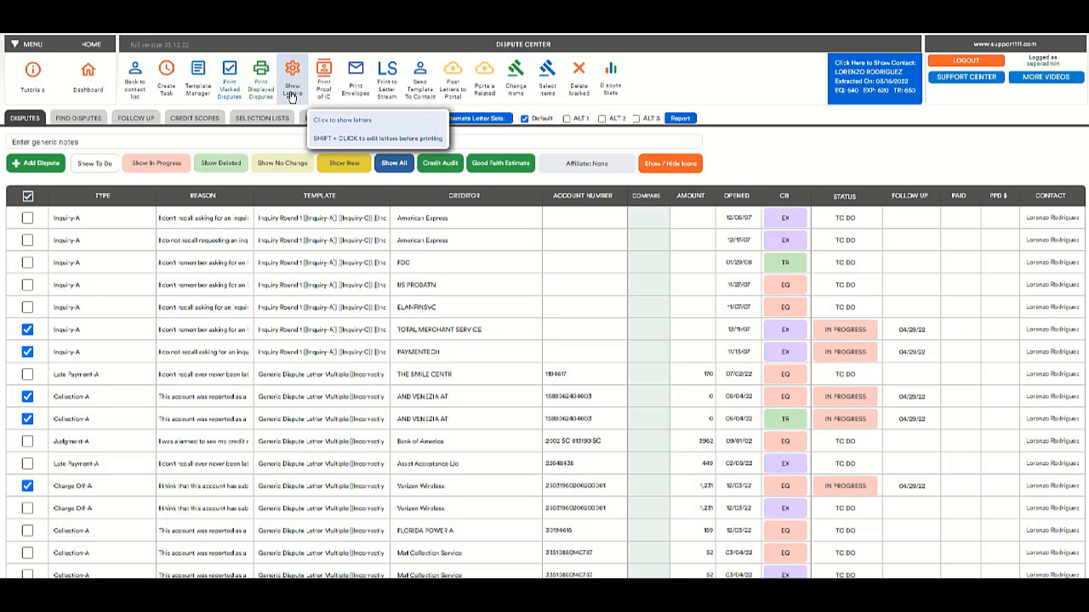
pyautogui.click(291, 95)
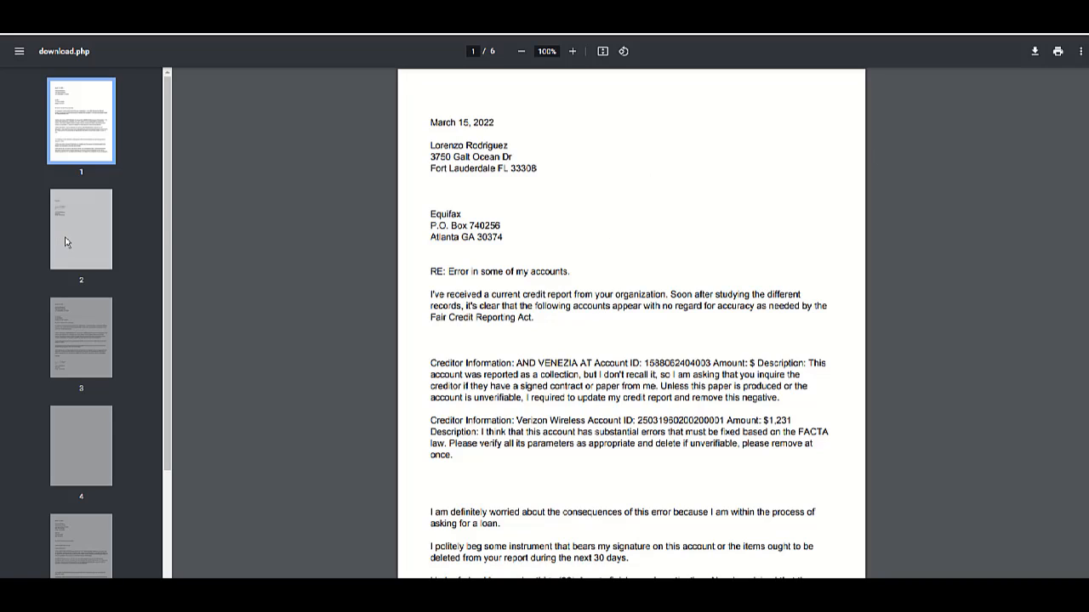
# Review the Equifax, TransUnion and Experian letter pages, then return to the Dispute Center.
pyautogui.click(65, 242)
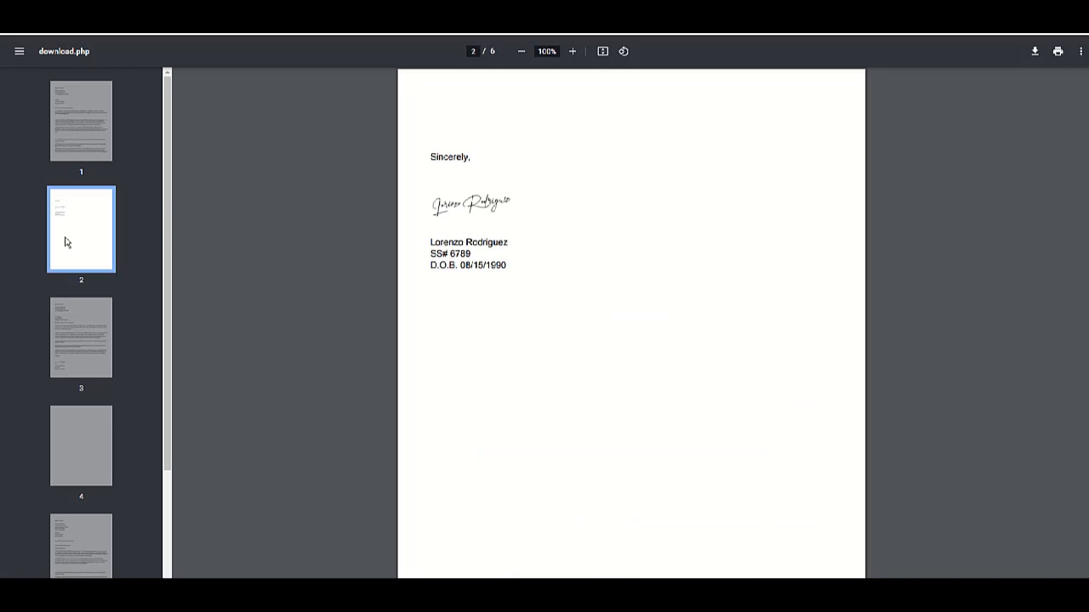
pyautogui.click(75, 328)
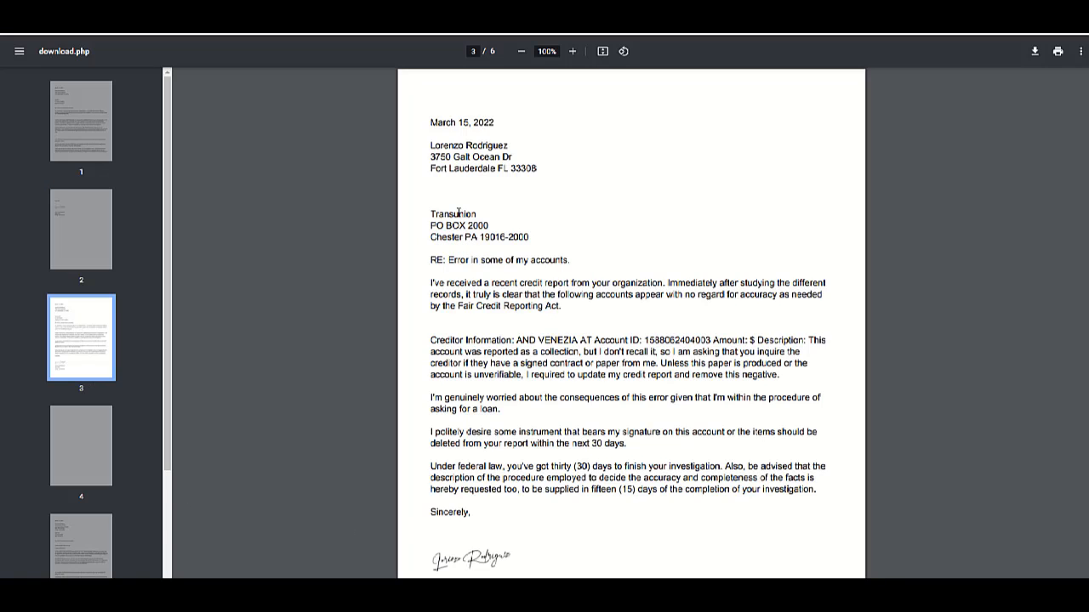
pyautogui.click(90, 130)
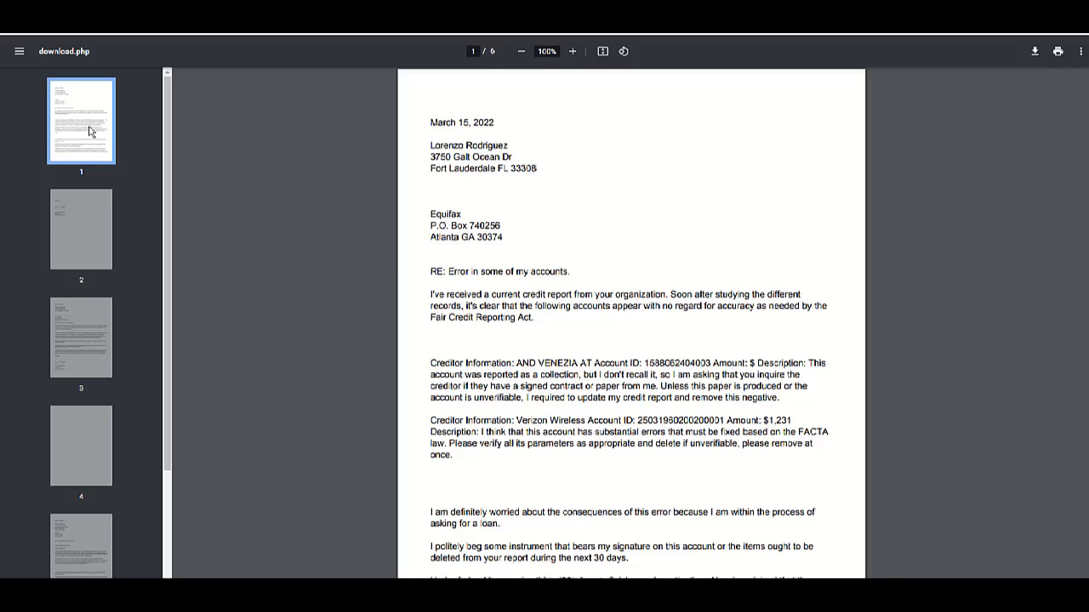
pyautogui.click(89, 541)
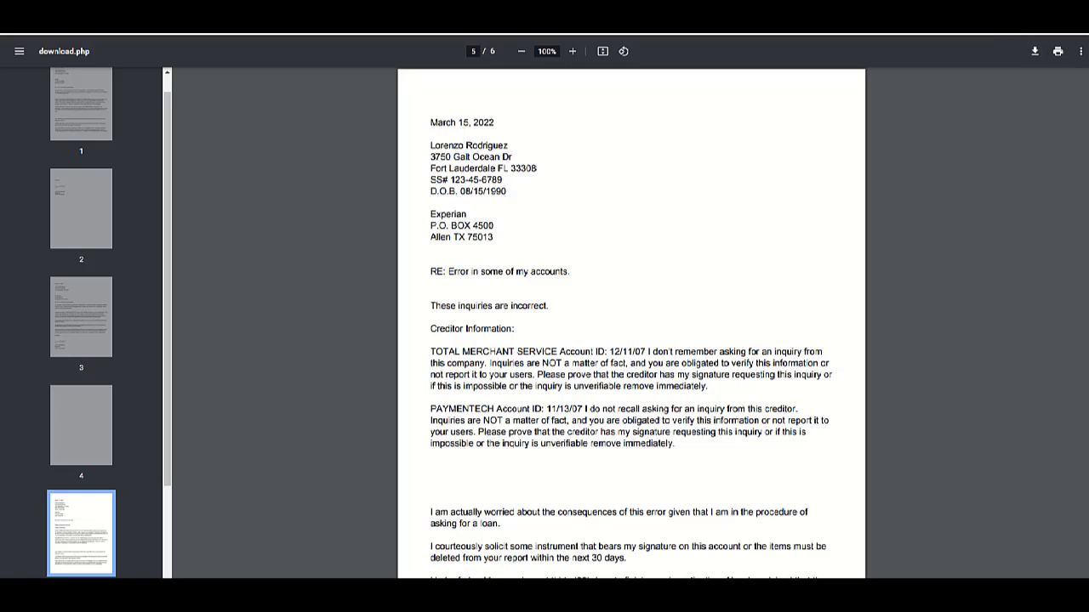
pyautogui.click(978, 26)
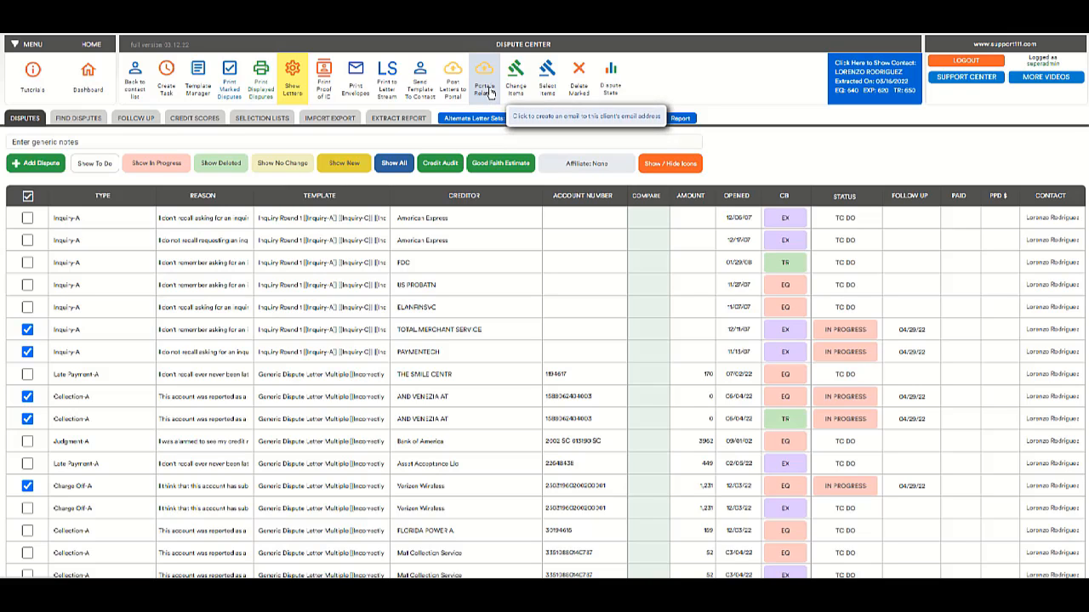
# Open the Portals Related dialog for this client's disputes.
pyautogui.click(486, 90)
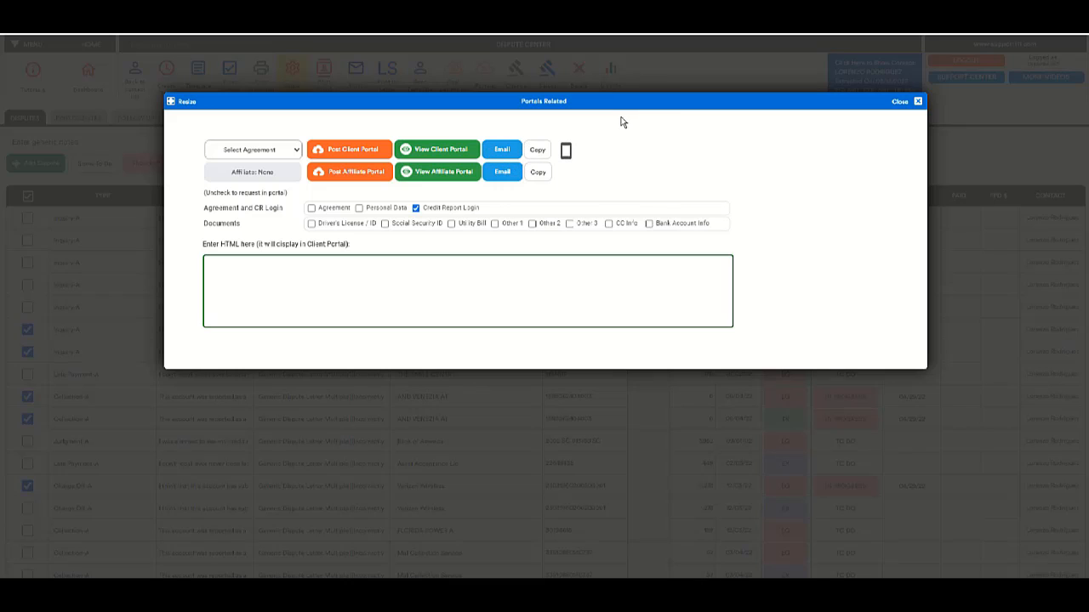
# Select SAMPLE AGREEMENT FOR PORTAL as the client's agreement, confirm, and post it to the portal.
pyautogui.click(287, 153)
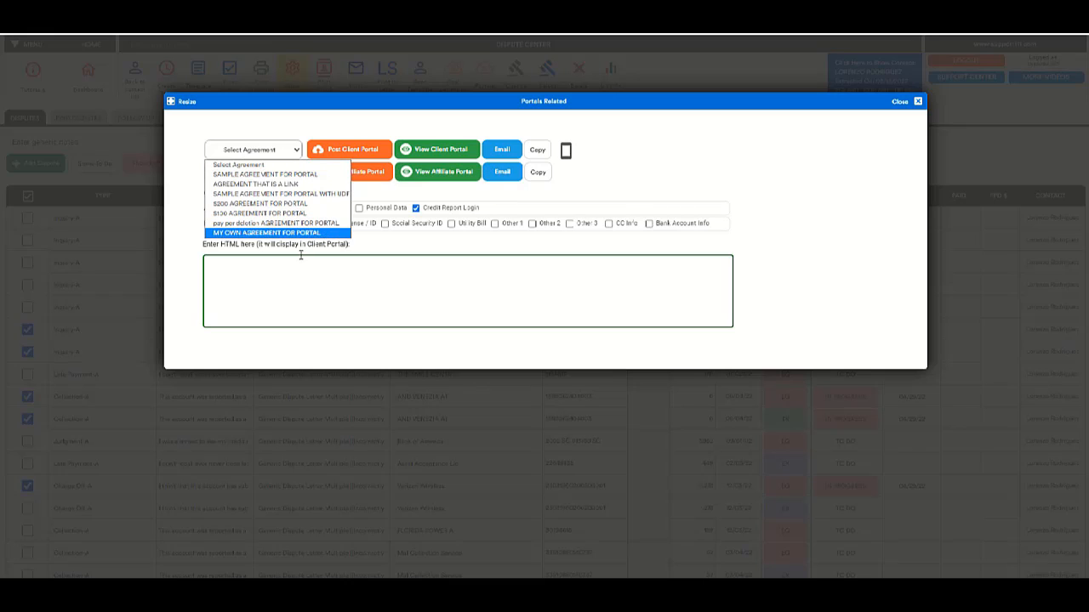
pyautogui.click(292, 175)
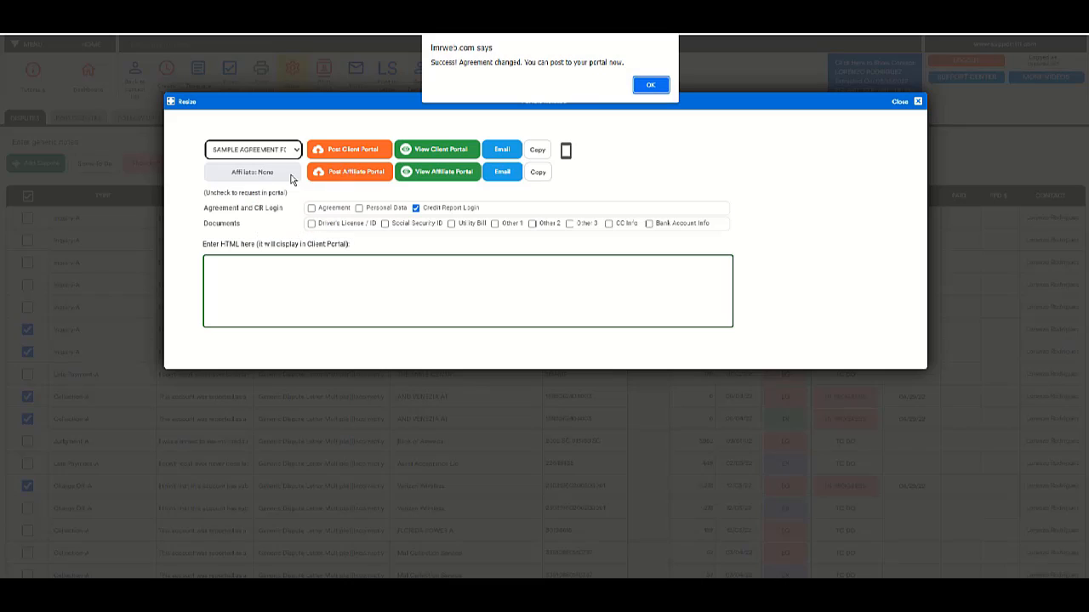
pyautogui.click(641, 90)
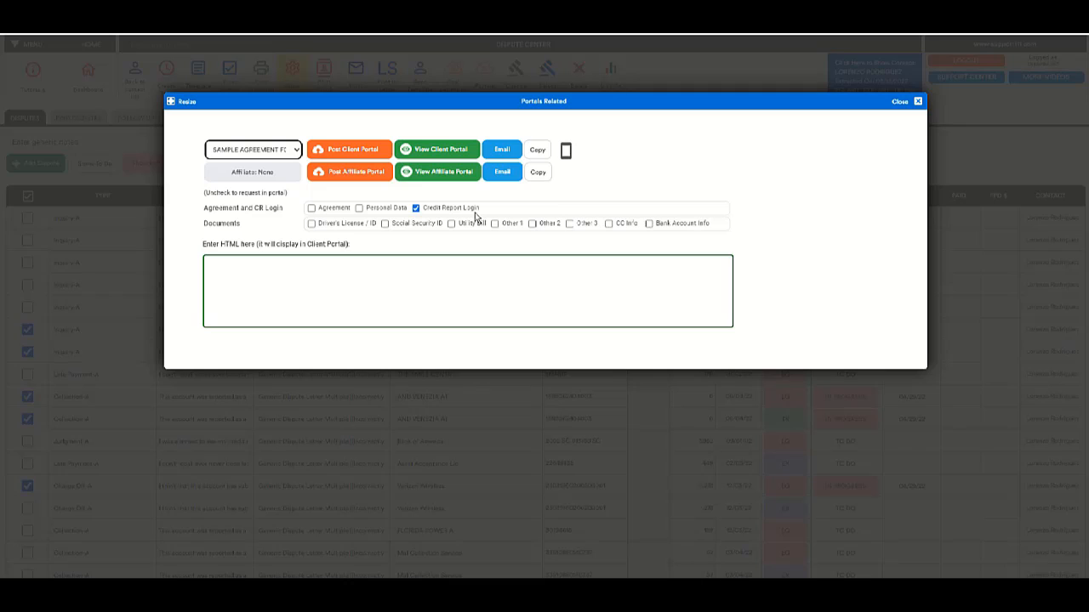
pyautogui.click(354, 151)
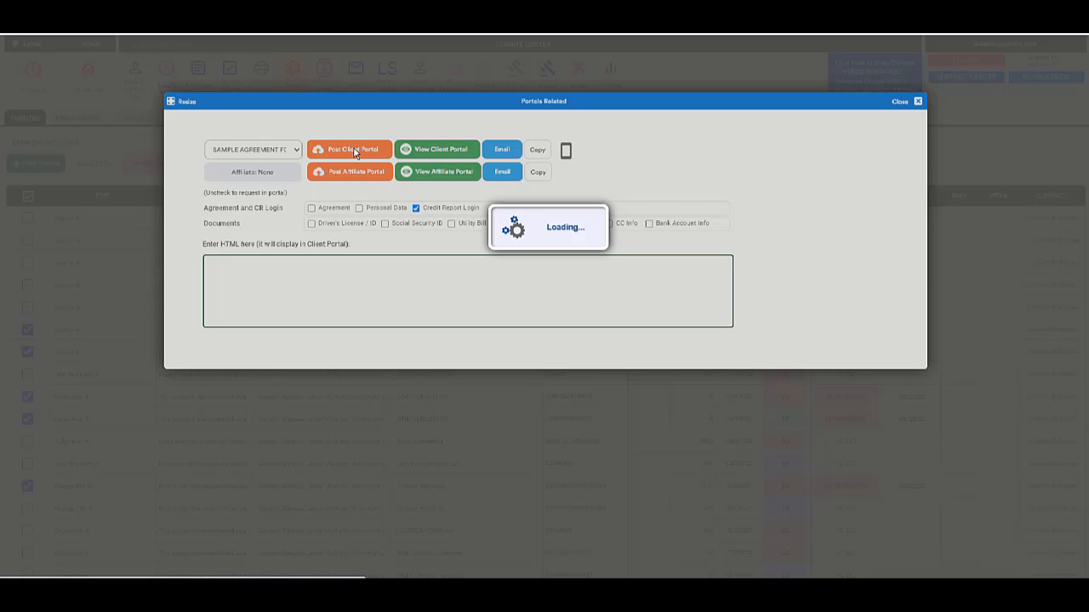
# View the client portal, scrolling through the posted agreement and forms back to the Summary page.
pyautogui.click(431, 153)
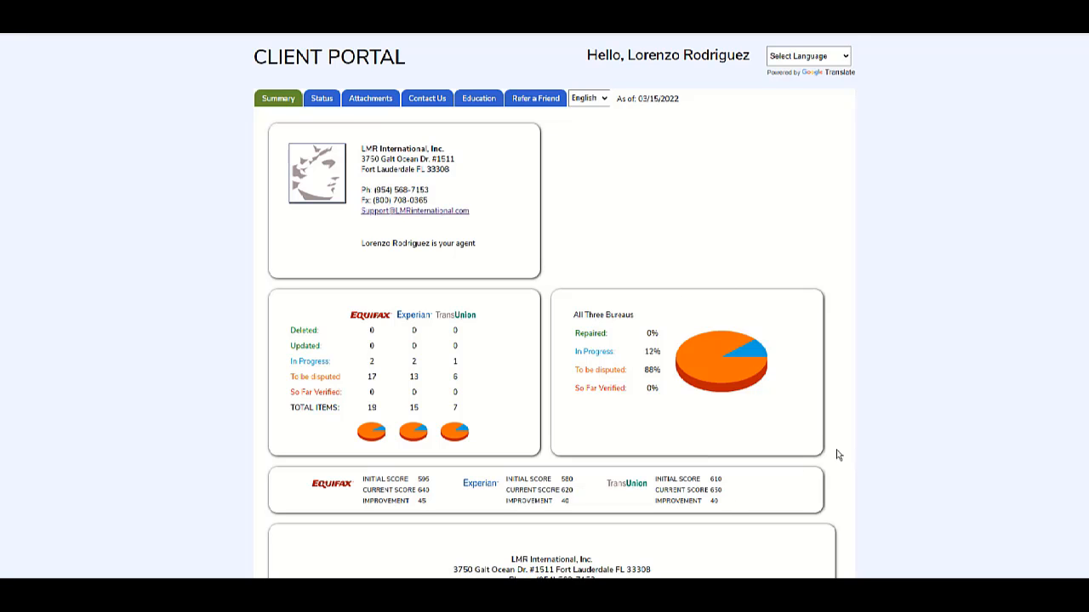
pyautogui.scroll(-3, 838, 455)
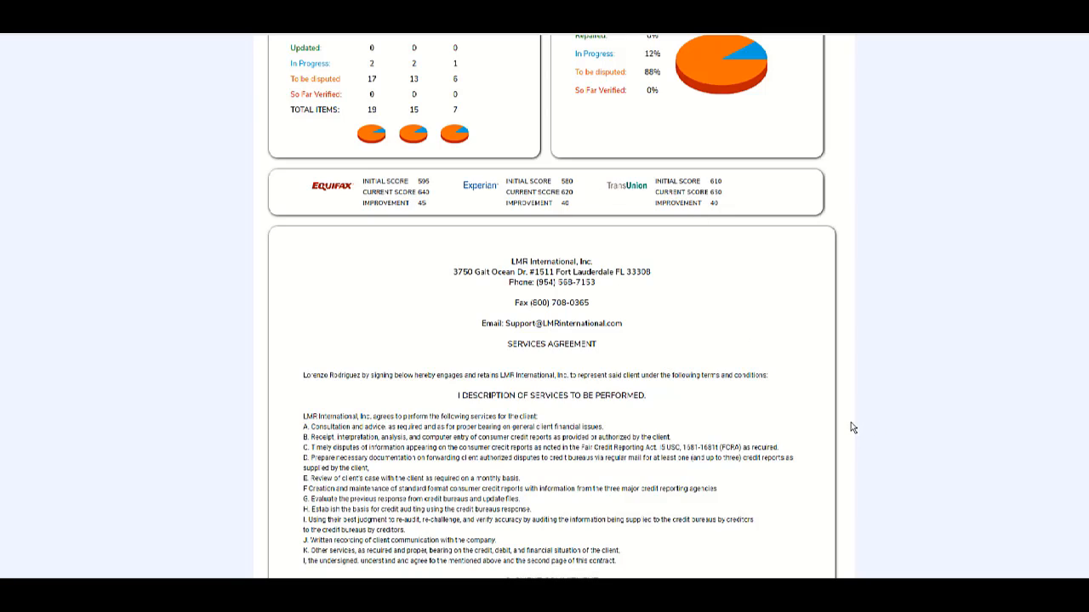
pyautogui.scroll(-10, 850, 423)
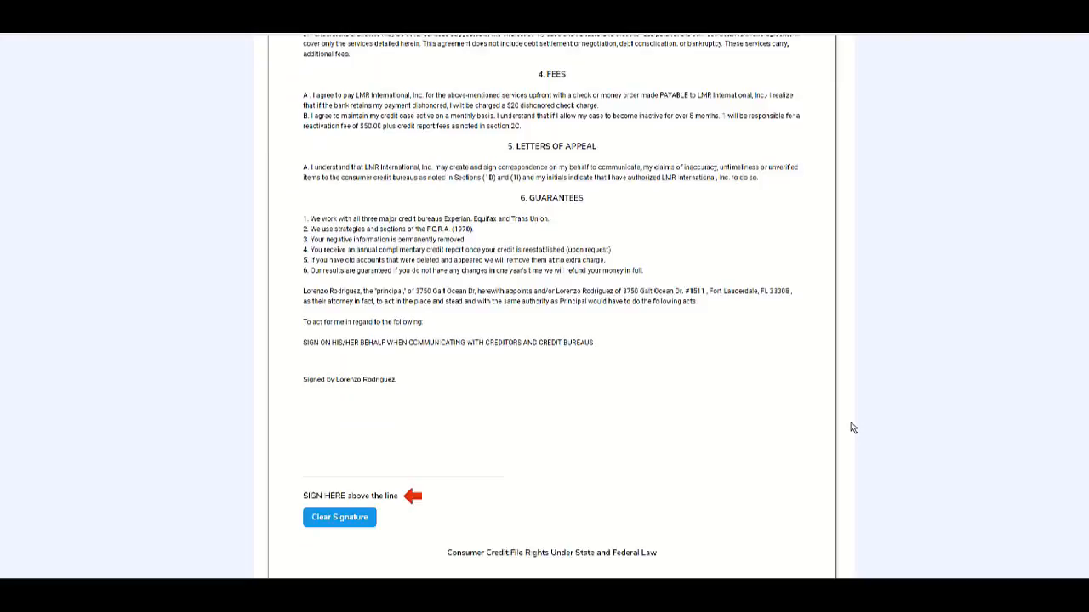
pyautogui.scroll(-15, 851, 423)
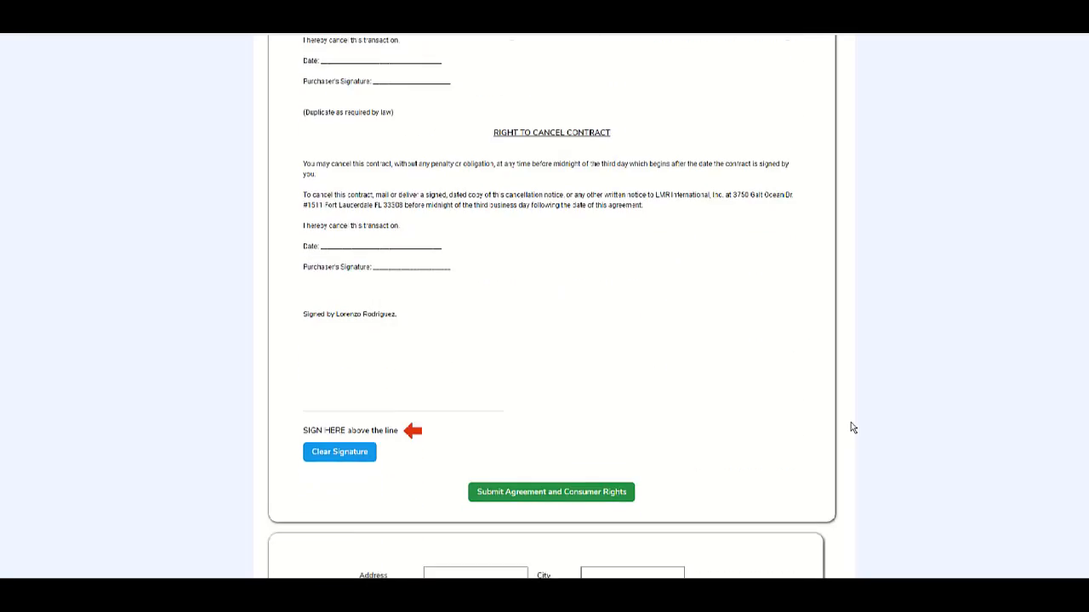
pyautogui.scroll(-7, 852, 427)
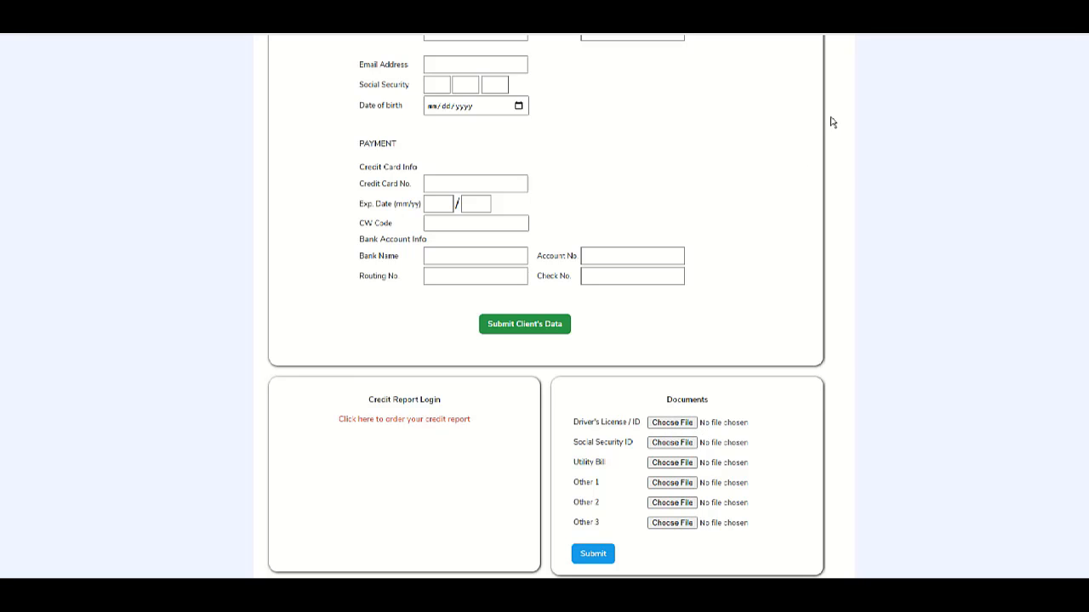
pyautogui.scroll(15, 843, 159)
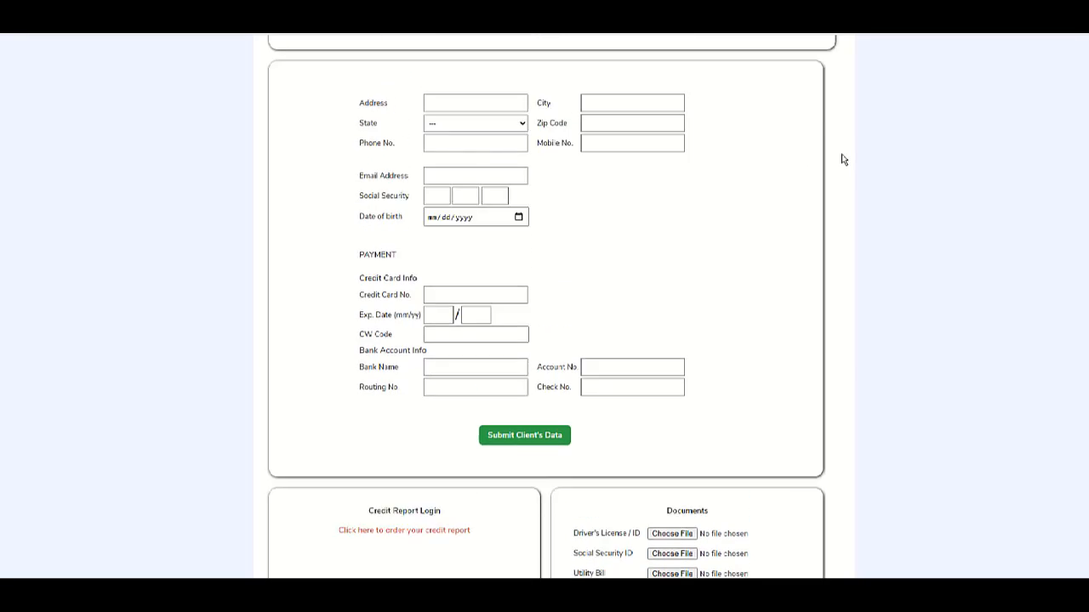
pyautogui.scroll(15, 843, 159)
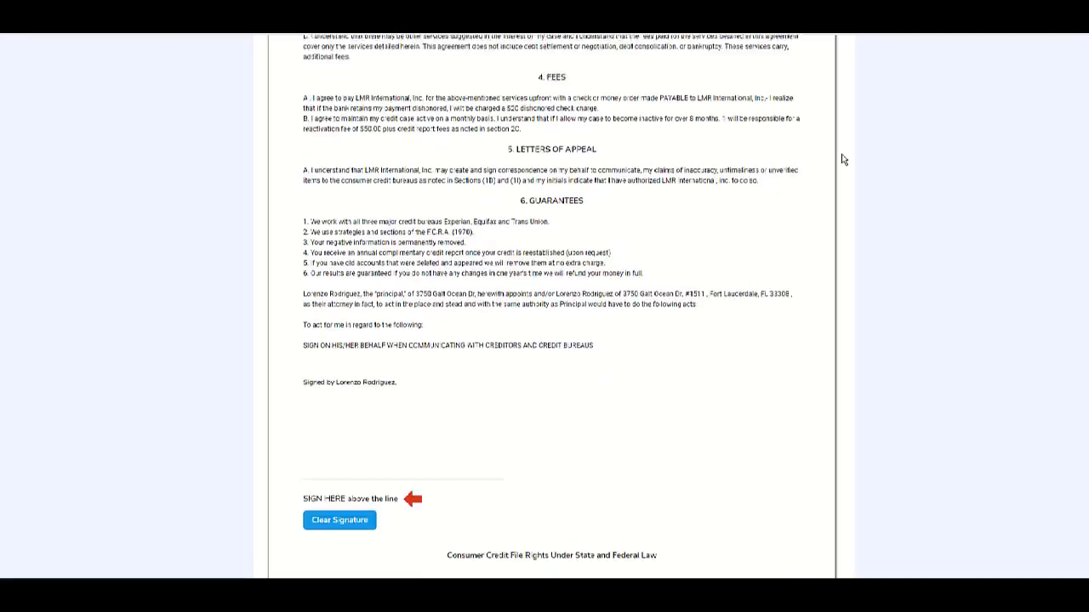
pyautogui.scroll(6, 843, 159)
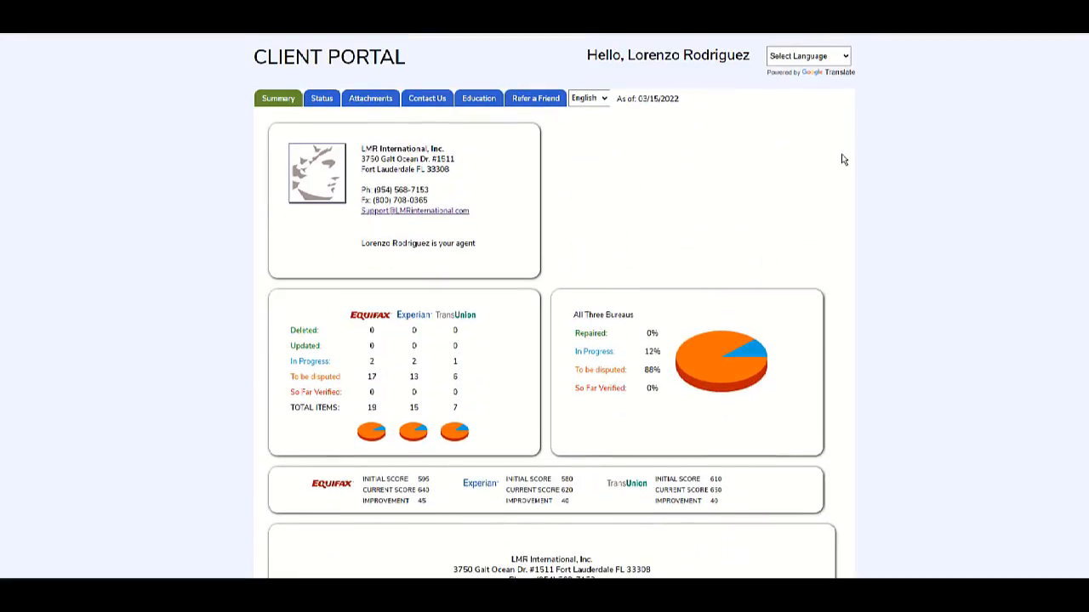
# Bring up the portal Status page and review the Equifax, Experian and TransUnion dispute items.
pyautogui.click(321, 101)
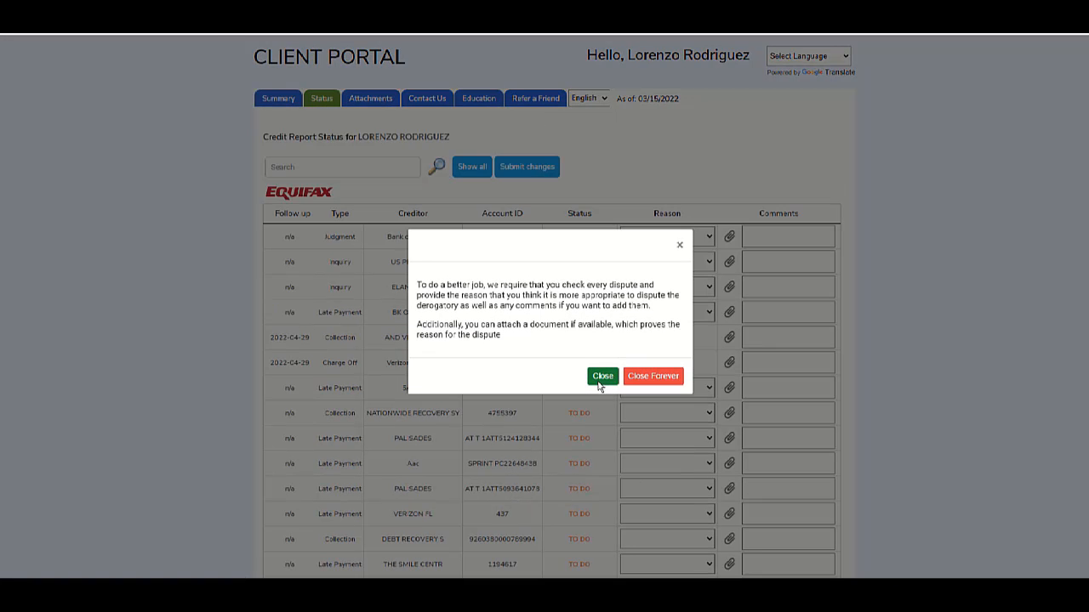
pyautogui.click(599, 377)
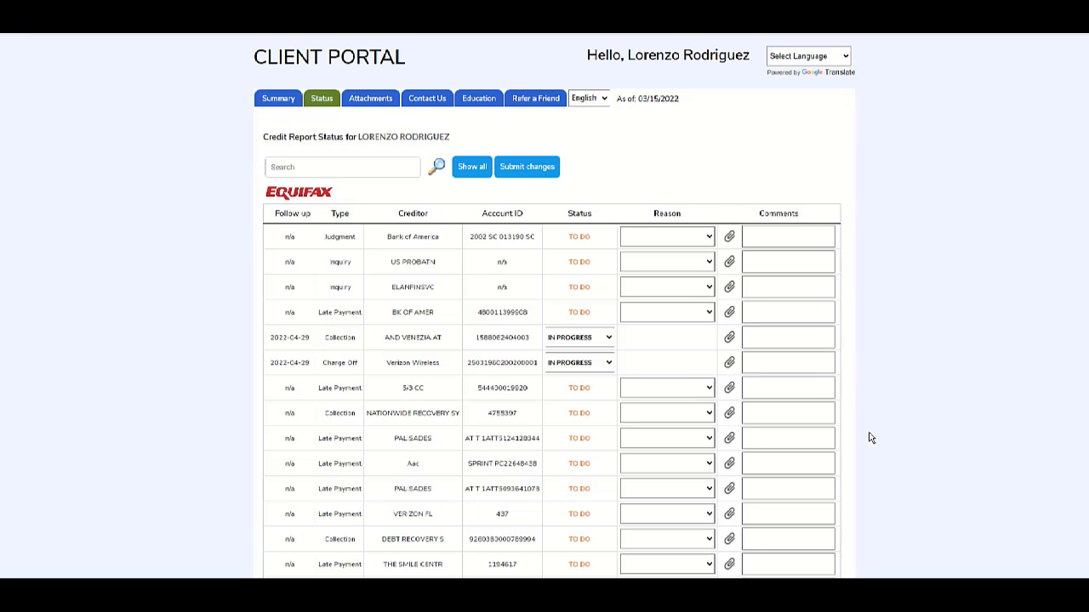
pyautogui.scroll(-9, 871, 438)
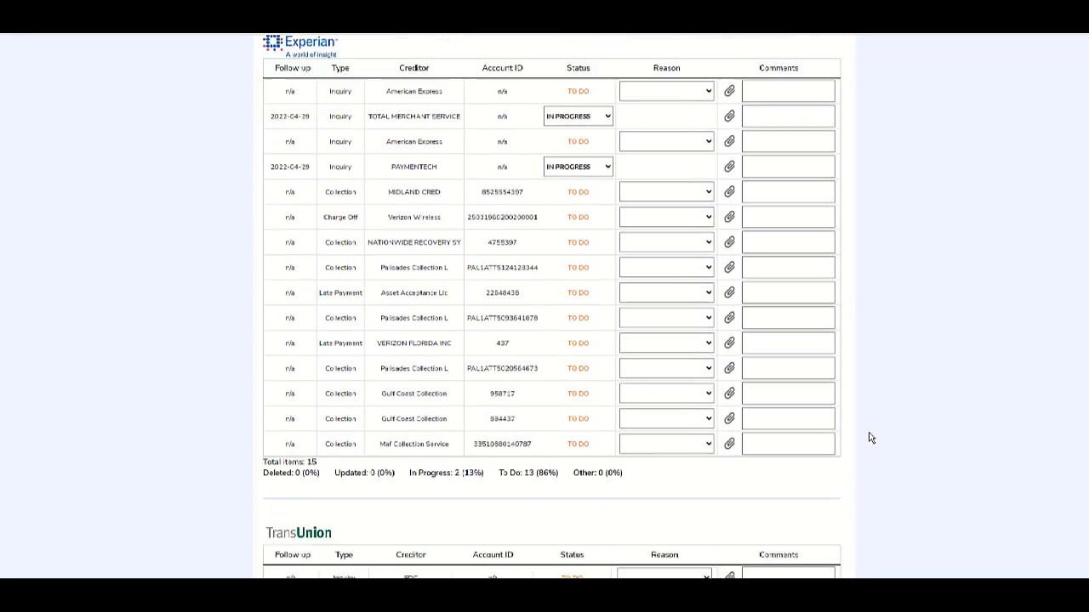
pyautogui.scroll(-5, 871, 438)
pyautogui.scroll(15, 871, 438)
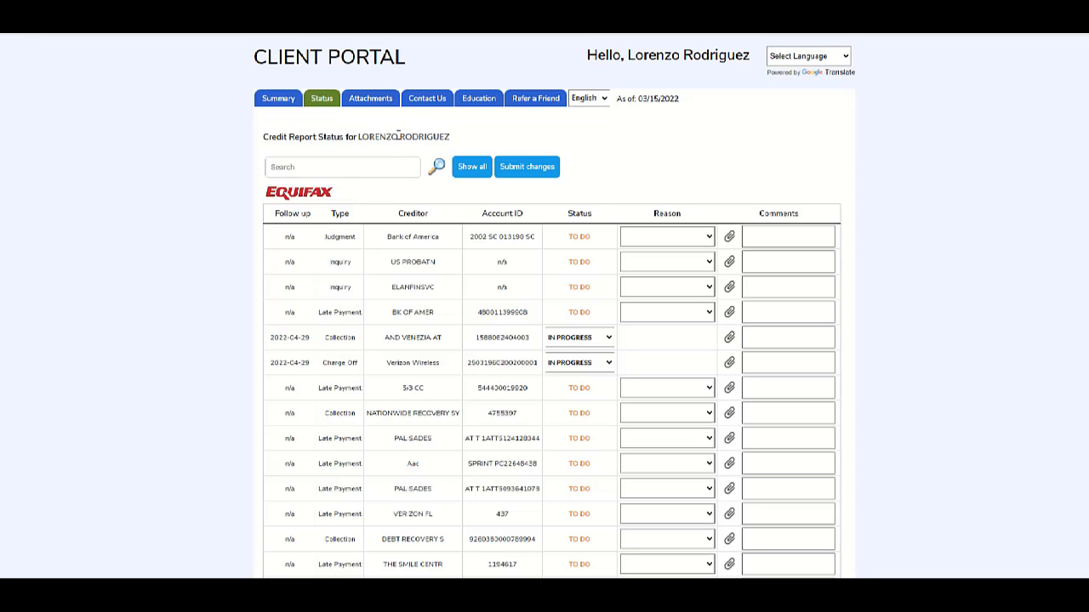
# Browse the Attachments, Contact Us, Education and Refer a Friend pages, then go back to Summary.
pyautogui.click(369, 100)
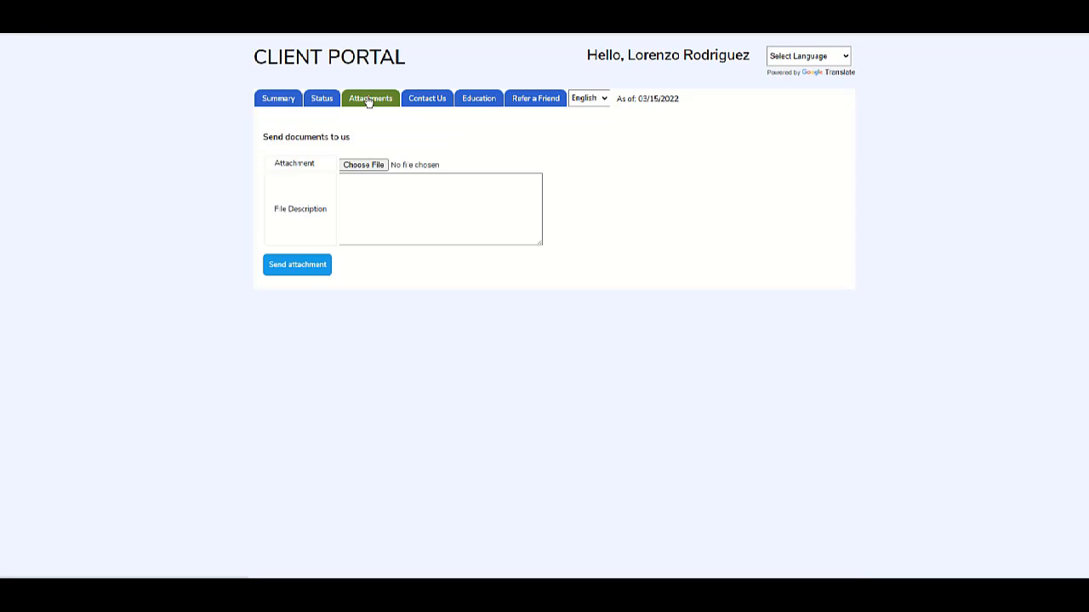
pyautogui.click(431, 102)
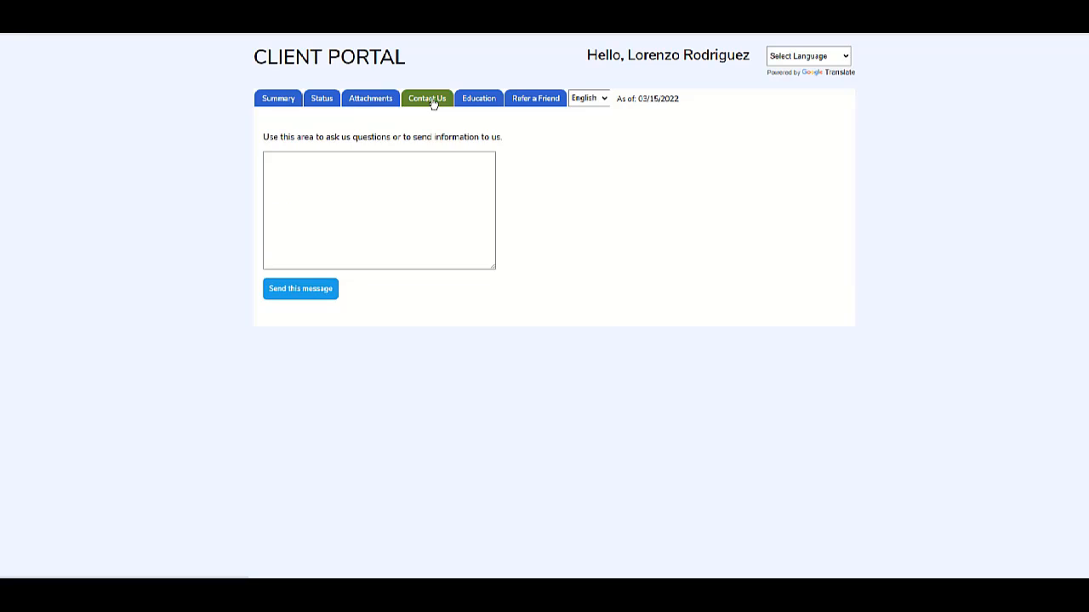
pyautogui.click(479, 102)
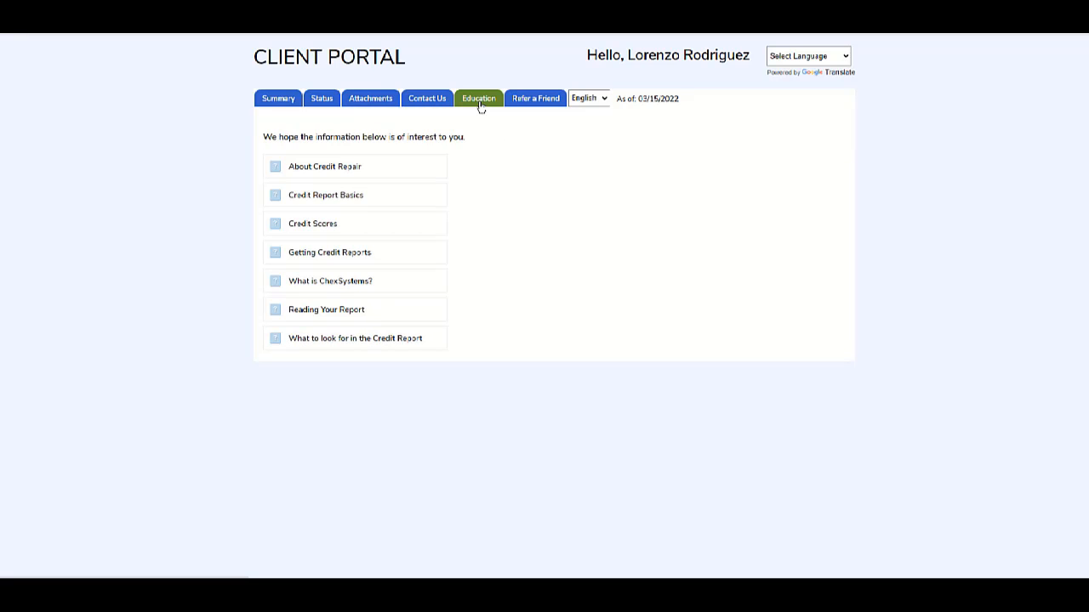
pyautogui.click(522, 103)
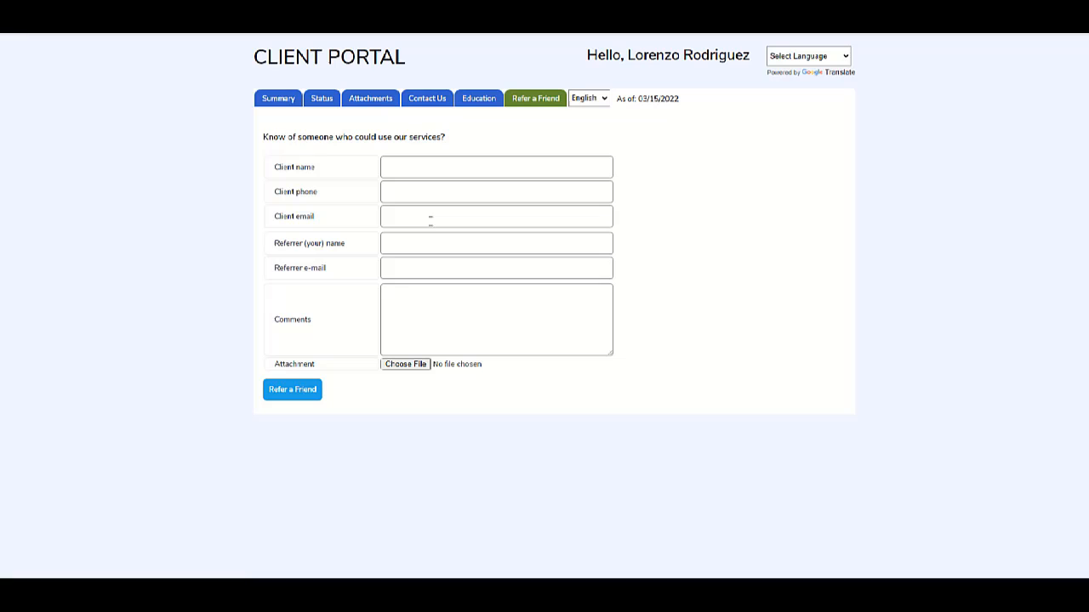
pyautogui.click(267, 101)
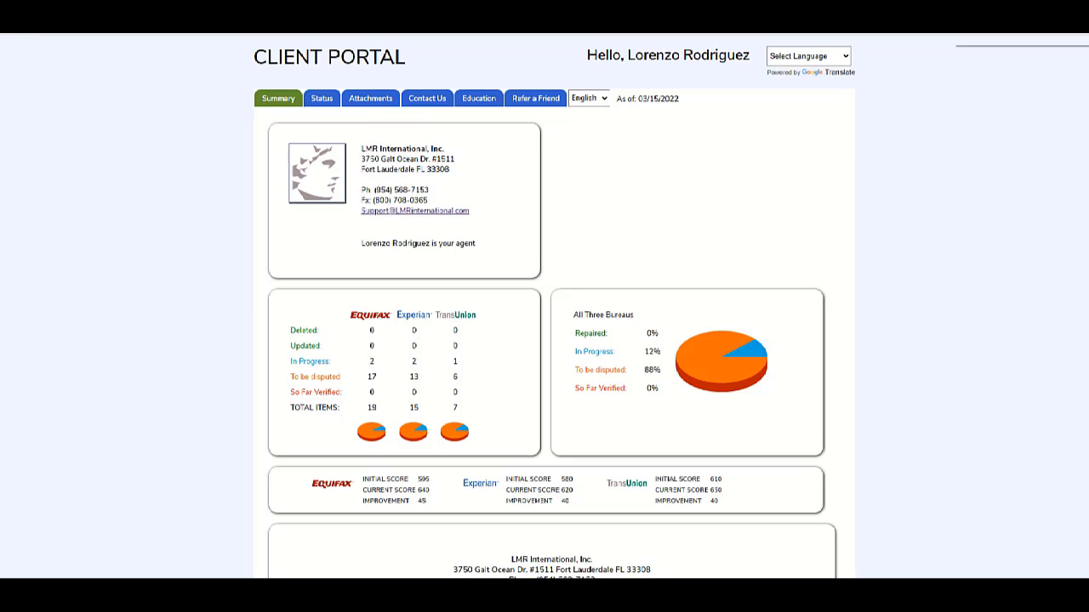
# Close the client portal page and the Portals Related settings window.
pyautogui.hotkey('ctrl', 'w')
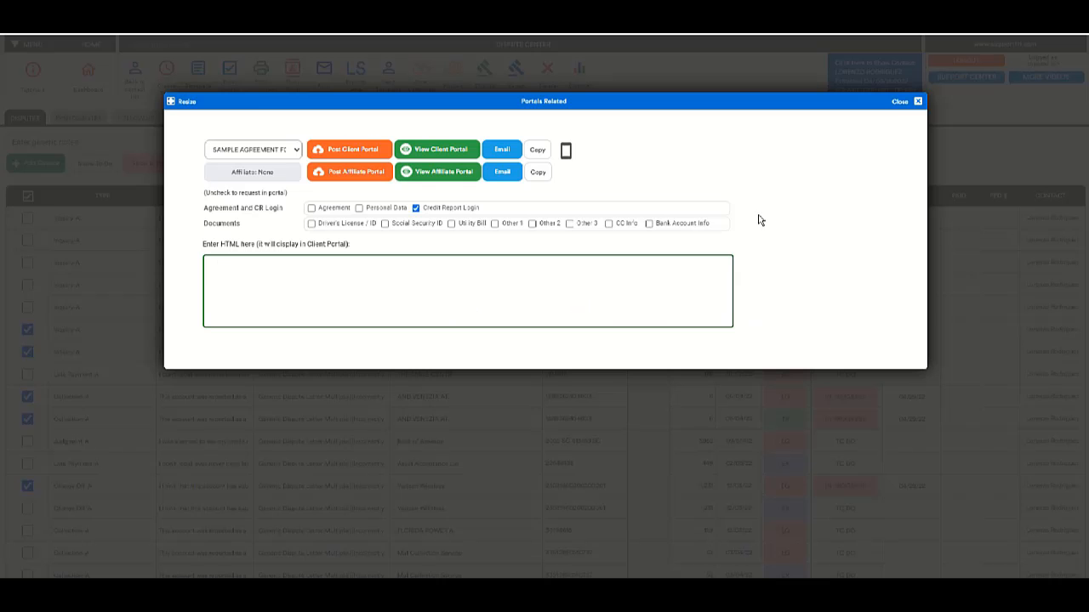
pyautogui.click(900, 103)
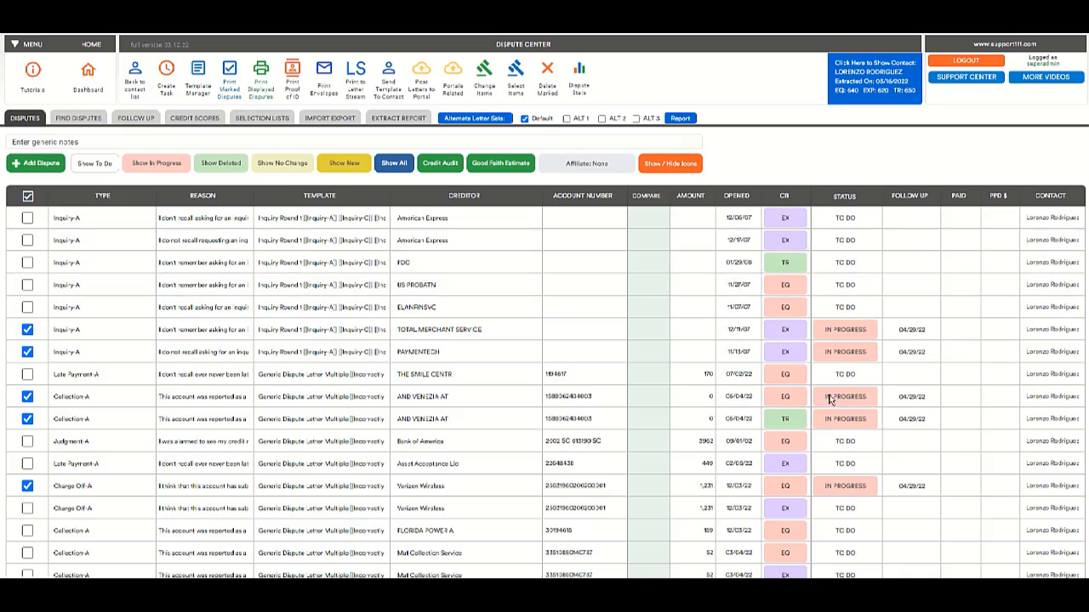
pyautogui.moveTo(850, 338)
# Pull the client's current credit report from MyFreeScoreNow via the EXTRACT REPORT page.
pyautogui.click(406, 121)
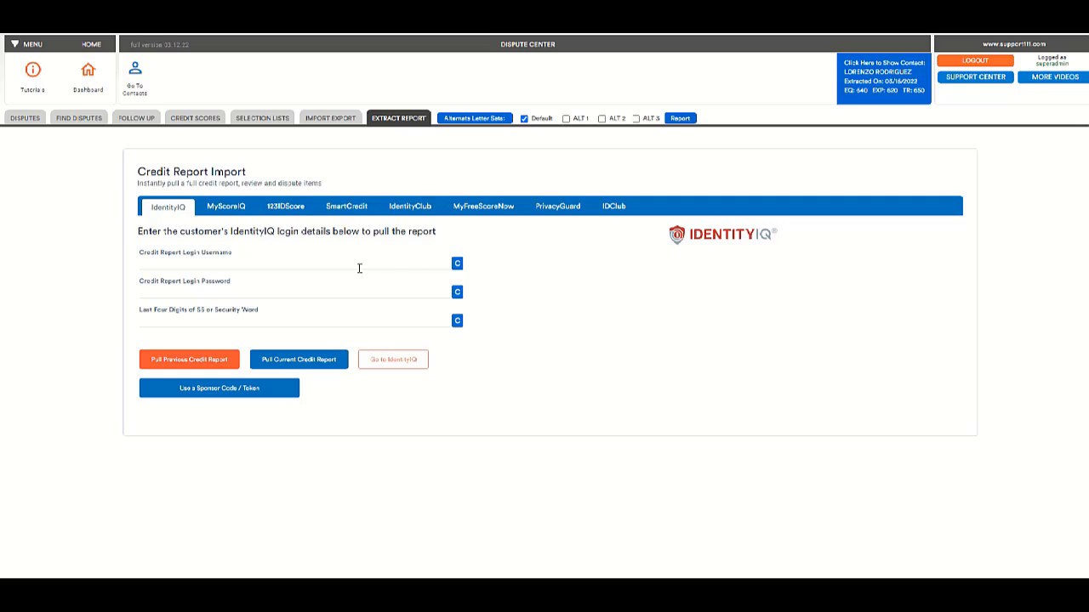
pyautogui.click(486, 212)
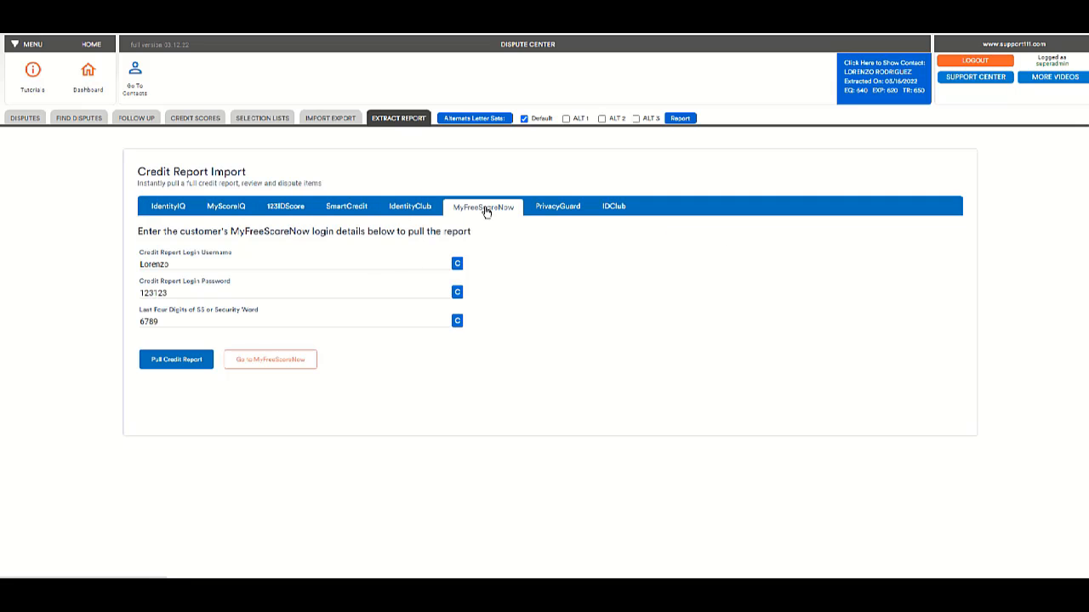
pyautogui.click(177, 363)
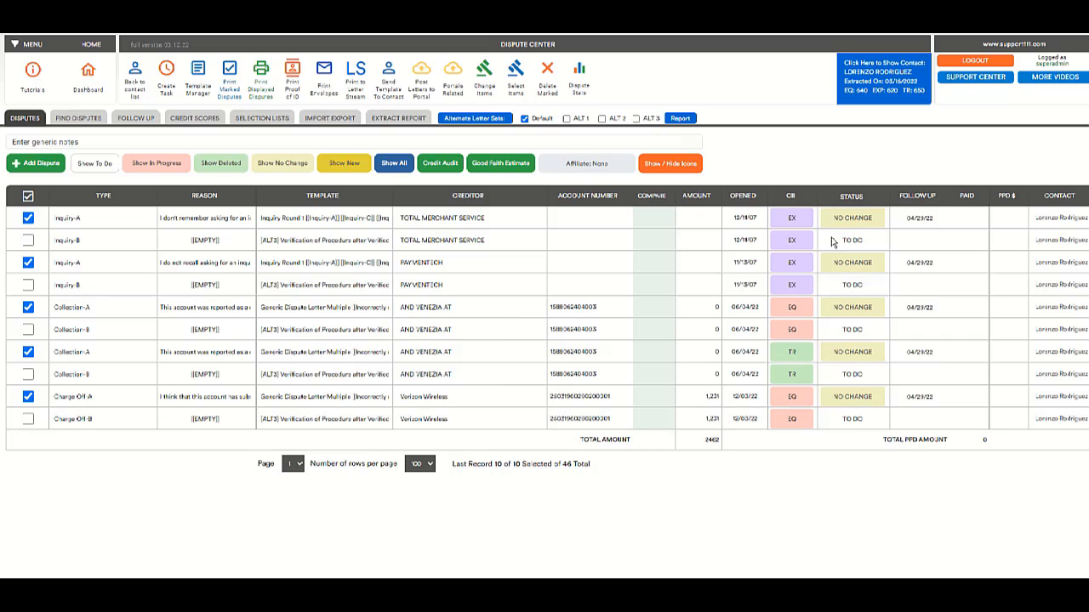
pyautogui.moveTo(832, 220)
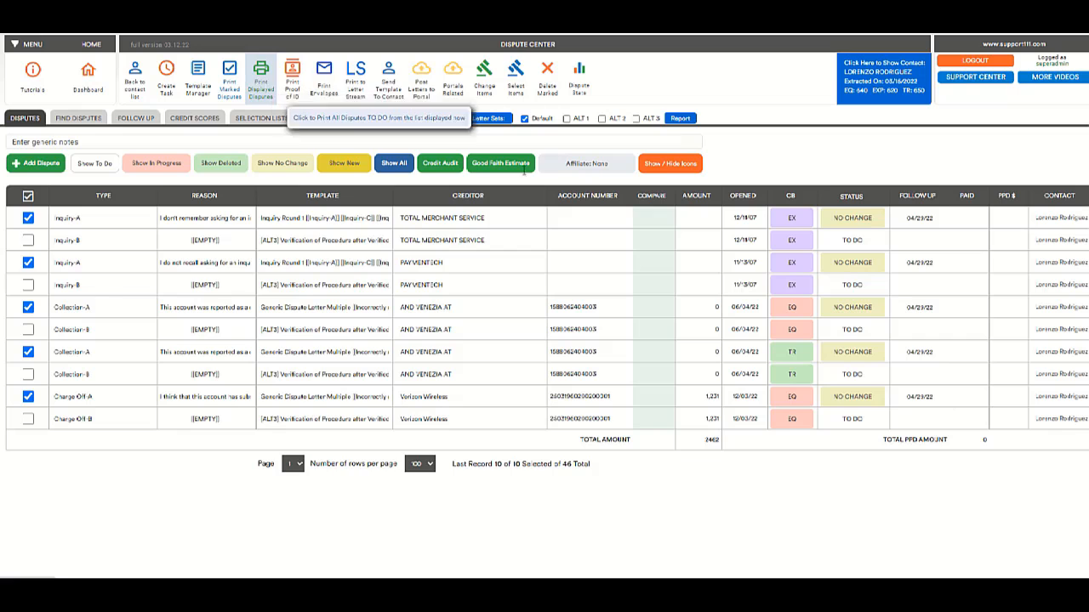
# Print the displayed dispute letters for selected records from All Credit Bureaus.
pyautogui.click(265, 94)
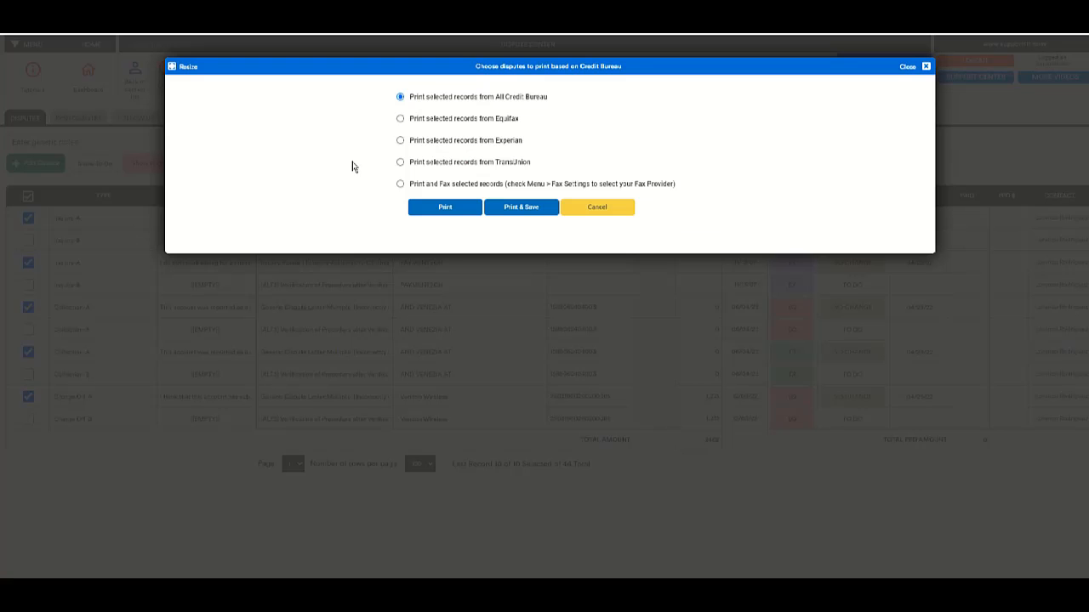
pyautogui.click(428, 208)
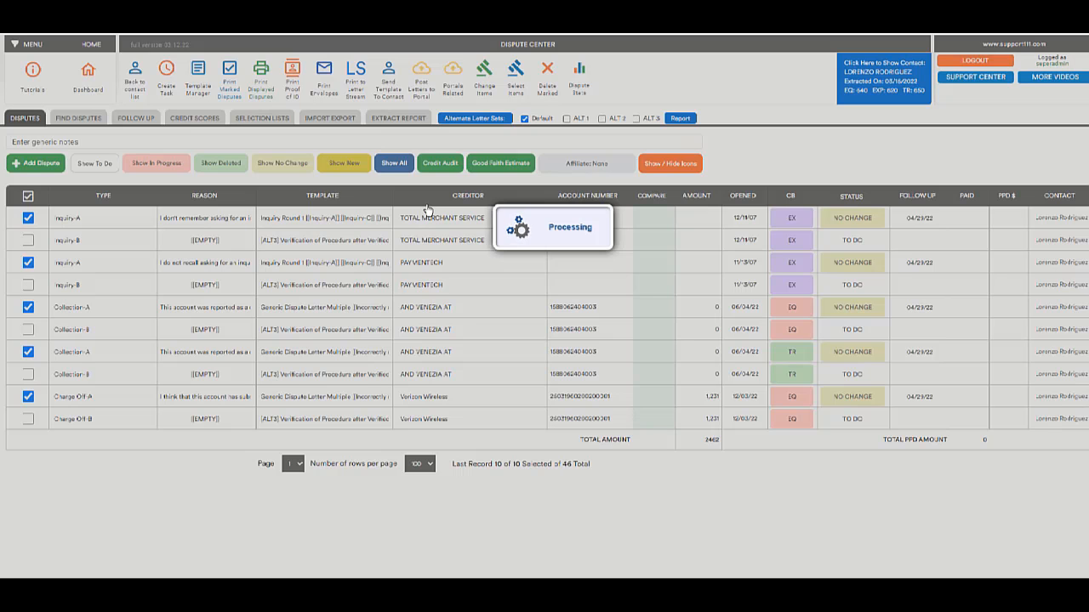